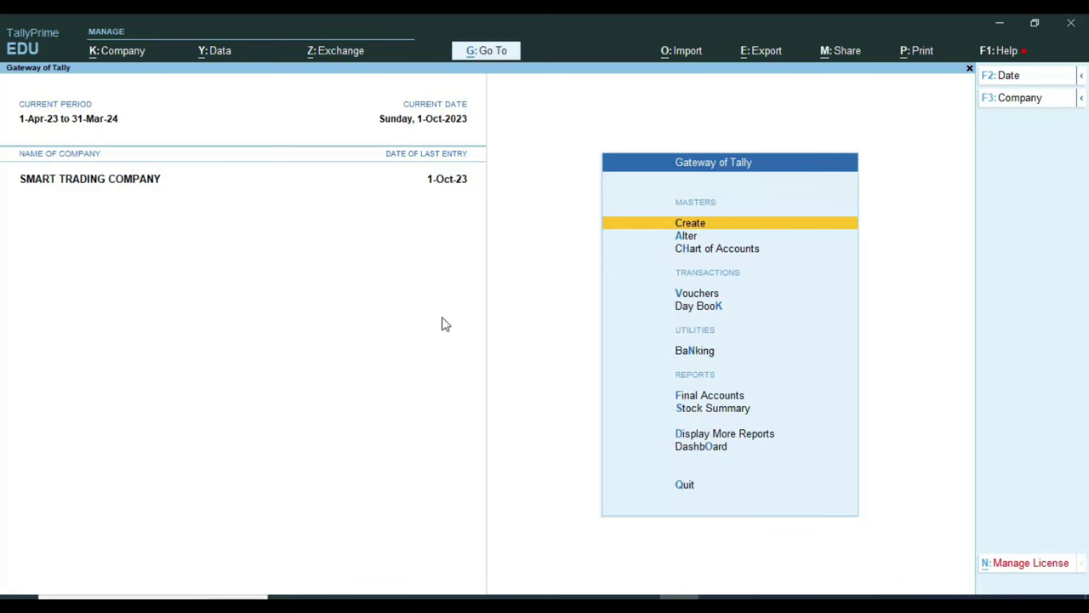
- Open the Ledger report in Account Books to choose a ledger
key(Down)
key(Down)
key(Down)
key(Down)
key(Down)
key(Down)
key(Down)
key(Down)
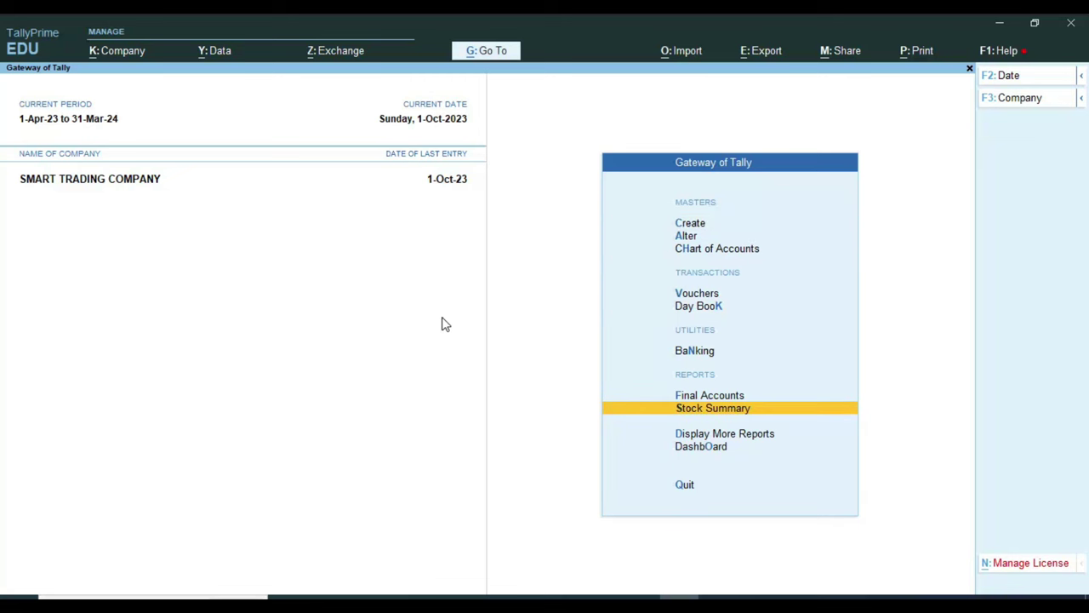
key(Return)
key(Down)
key(Down)
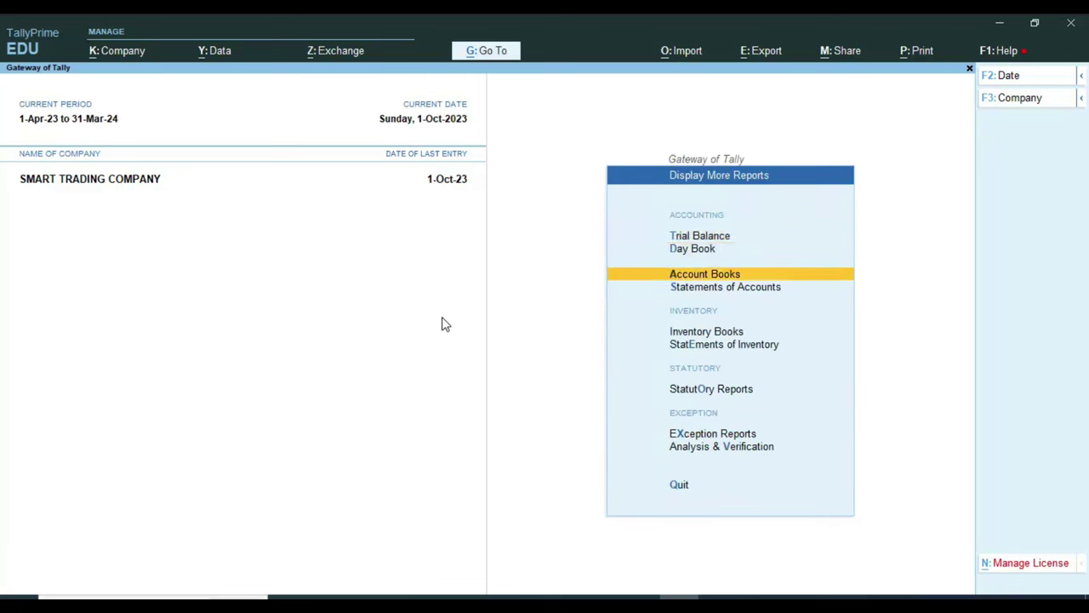
key(Return)
key(Down)
key(Return)
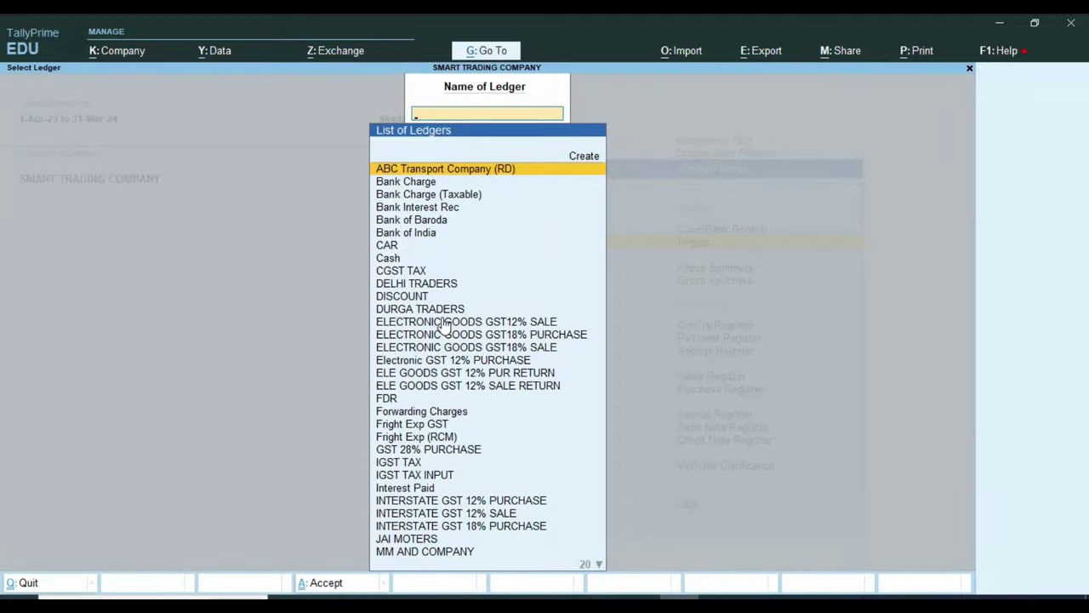
- Display the CGST TAX ledger vouchers with the period starting on 1.4.23
text(CG)
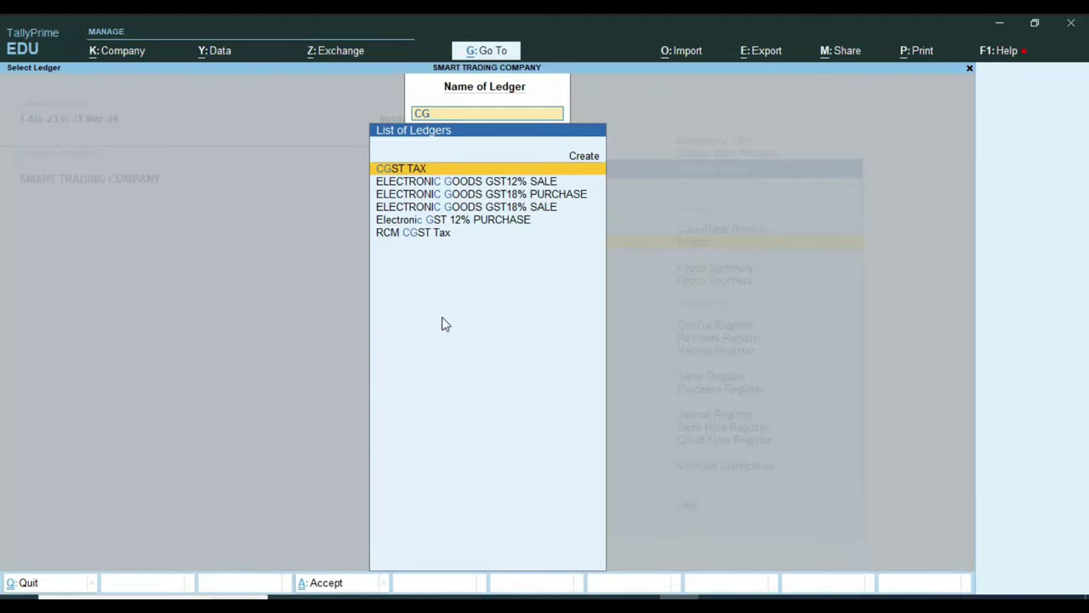
key(Return)
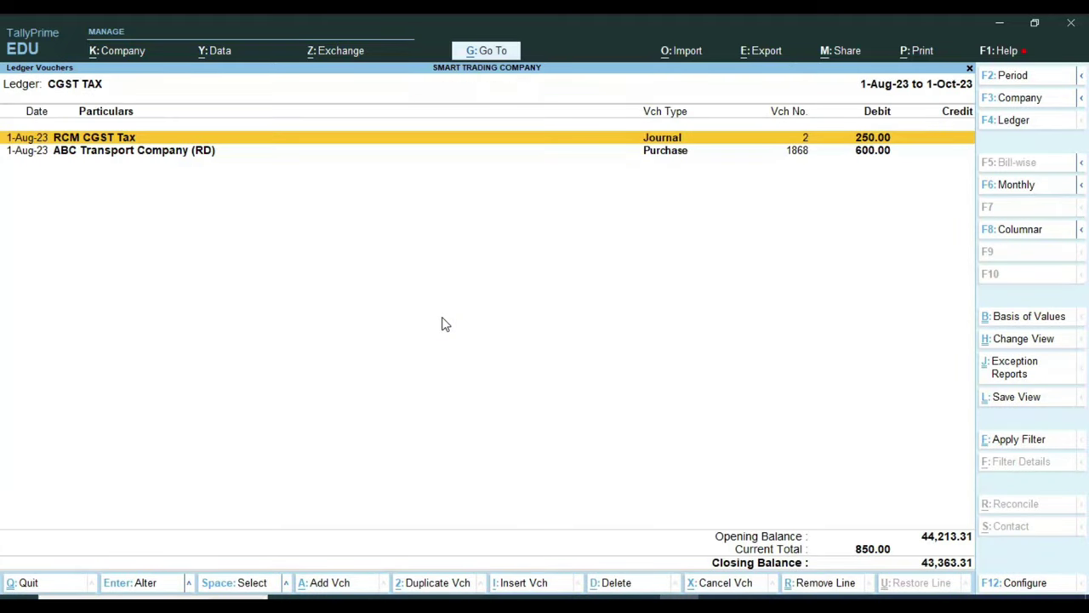
key(F2)
text(1.4.23)
key(Return)
key(Return)
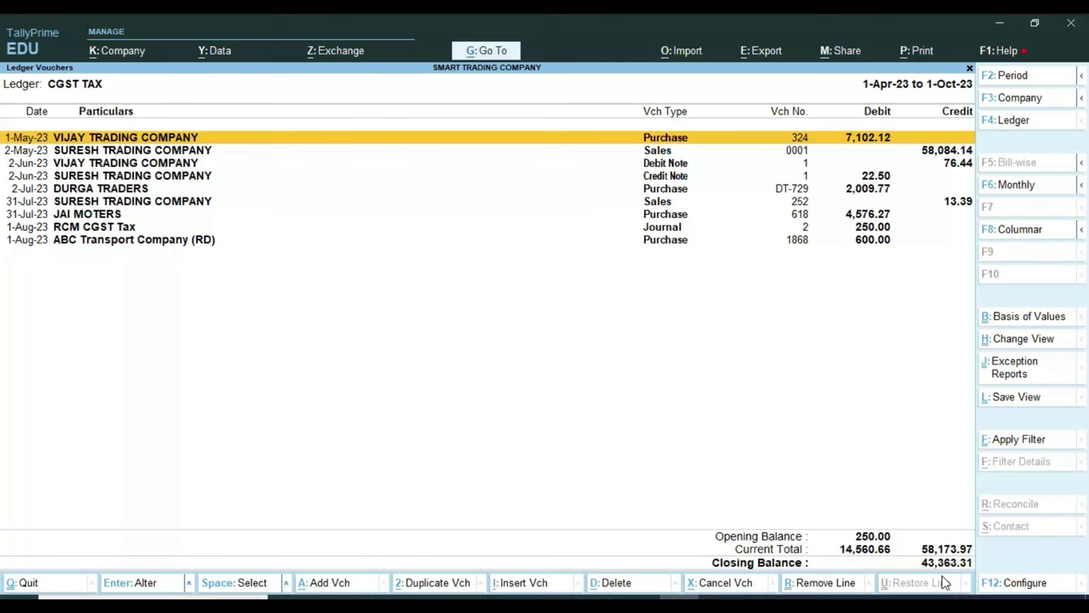
- Change the ledger report to show the SGST TAX ledger
key(F4)
text(sgst)
key(Return)
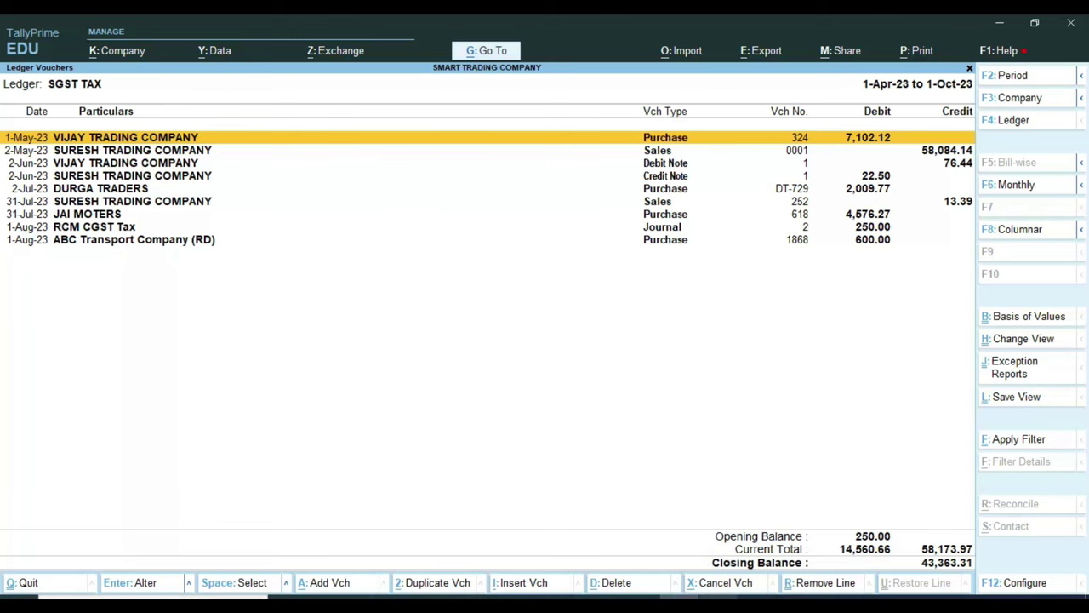
- Switch to the challan image image29.png and examine the tax, interest, penalty, fee and others entries in the deposit details
key(alt+Tab)
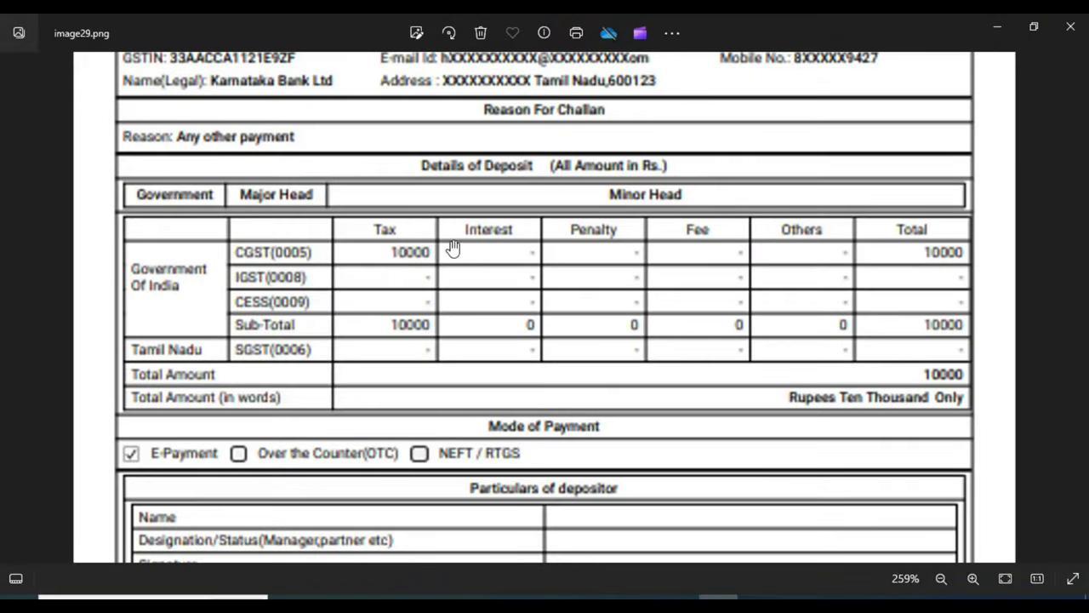
scroll(454, 250, up, 1)
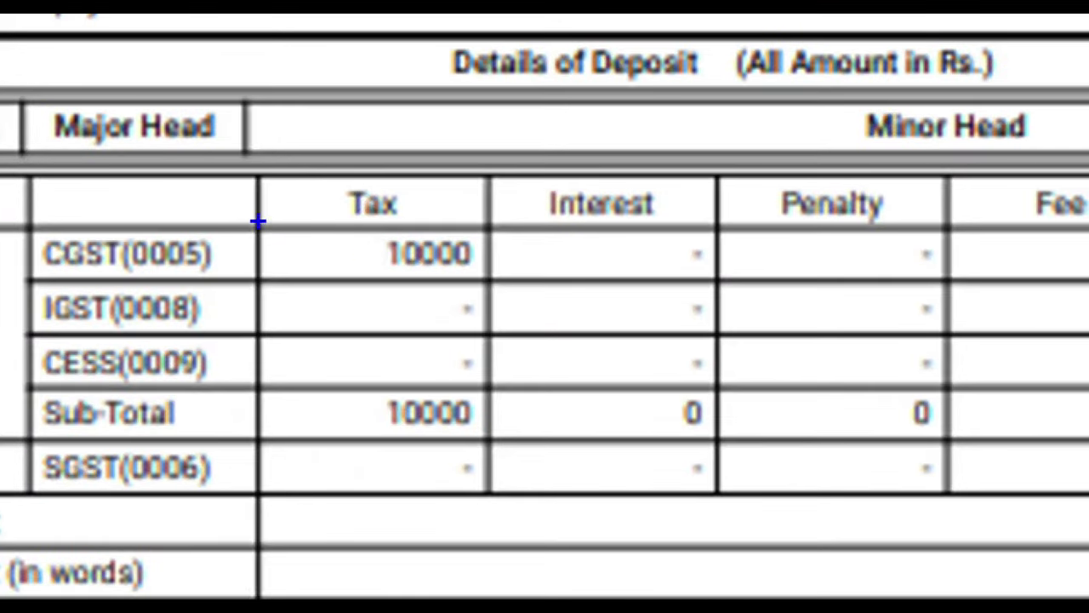
mouse_move(247, 223)
mouse_down()
mouse_move(324, 289)
mouse_move(498, 285)
mouse_up()
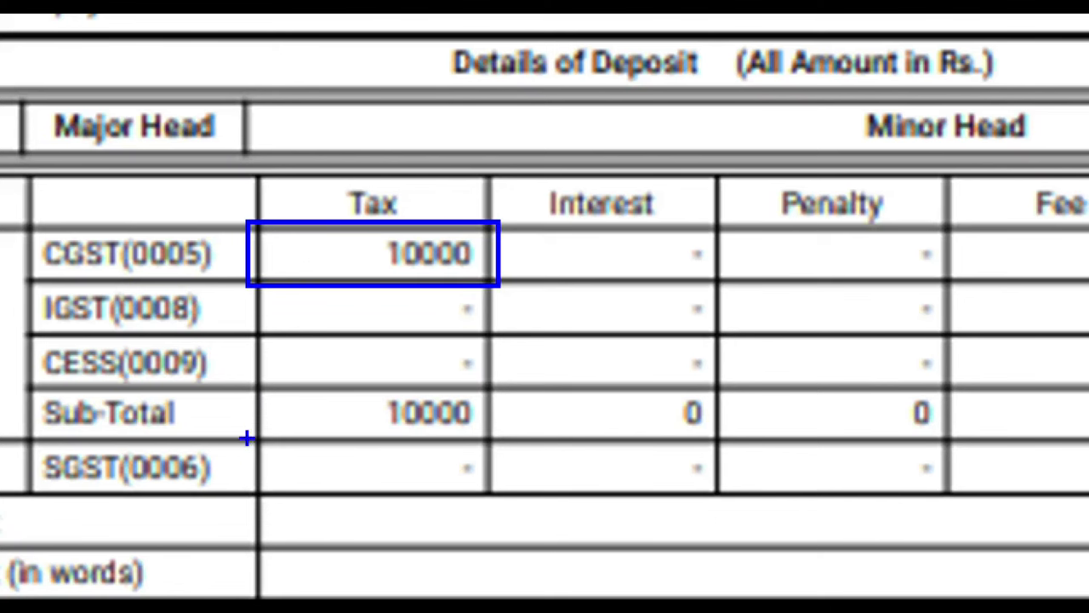
mouse_move(274, 443)
mouse_down()
mouse_move(494, 511)
mouse_move(496, 502)
mouse_up()
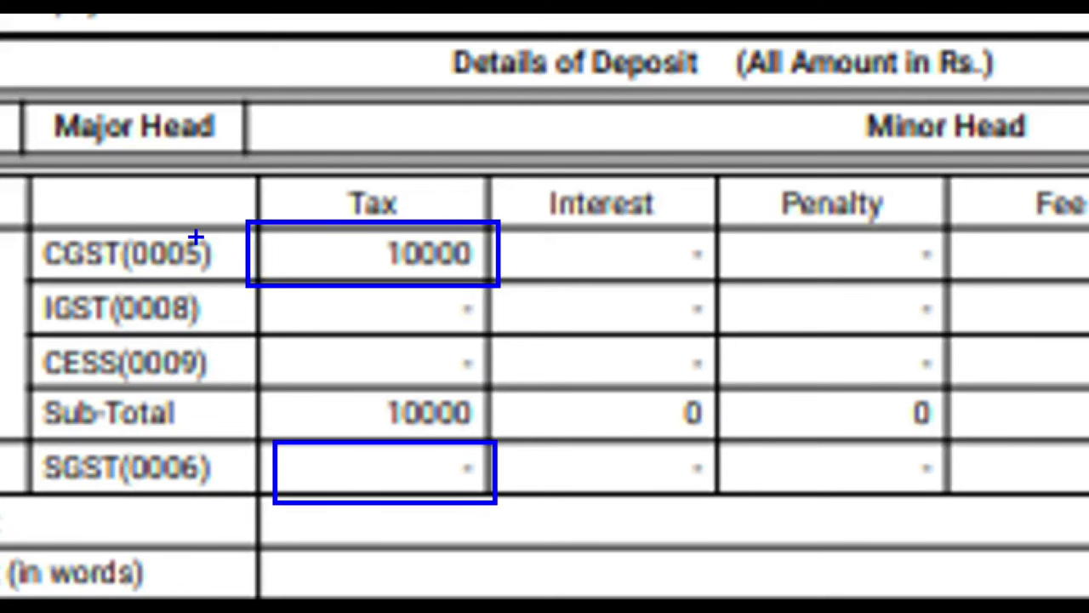
mouse_move(250, 281)
mouse_down()
mouse_move(287, 333)
mouse_move(506, 338)
mouse_up()
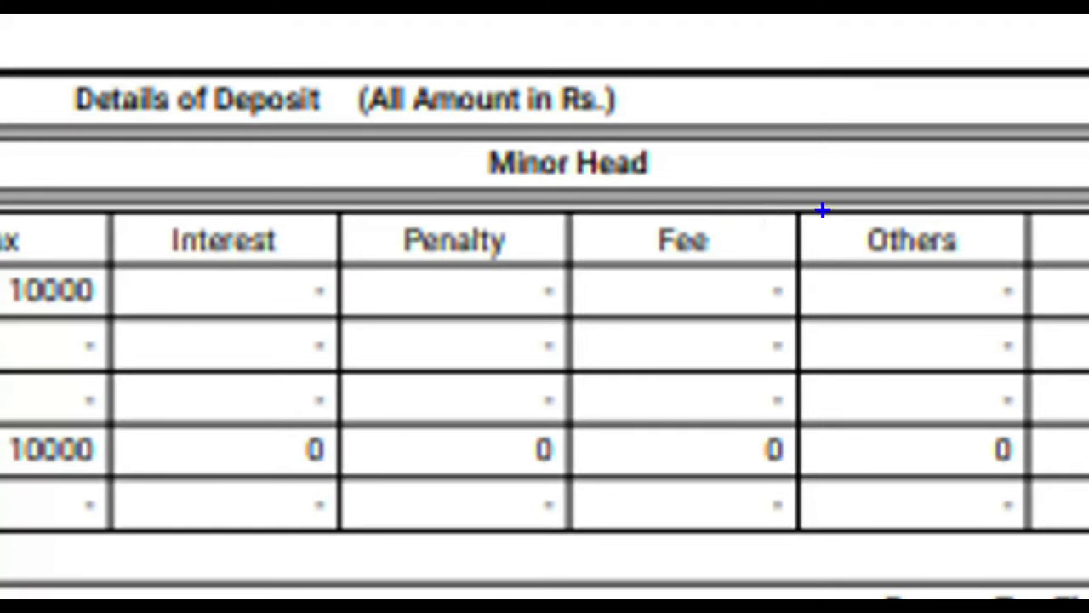
mouse_move(819, 208)
mouse_down()
mouse_move(897, 296)
mouse_move(766, 214)
mouse_move(746, 241)
mouse_up()
mouse_move(126, 194)
mouse_down()
mouse_move(85, 450)
mouse_move(1, 438)
mouse_move(64, 171)
mouse_up()
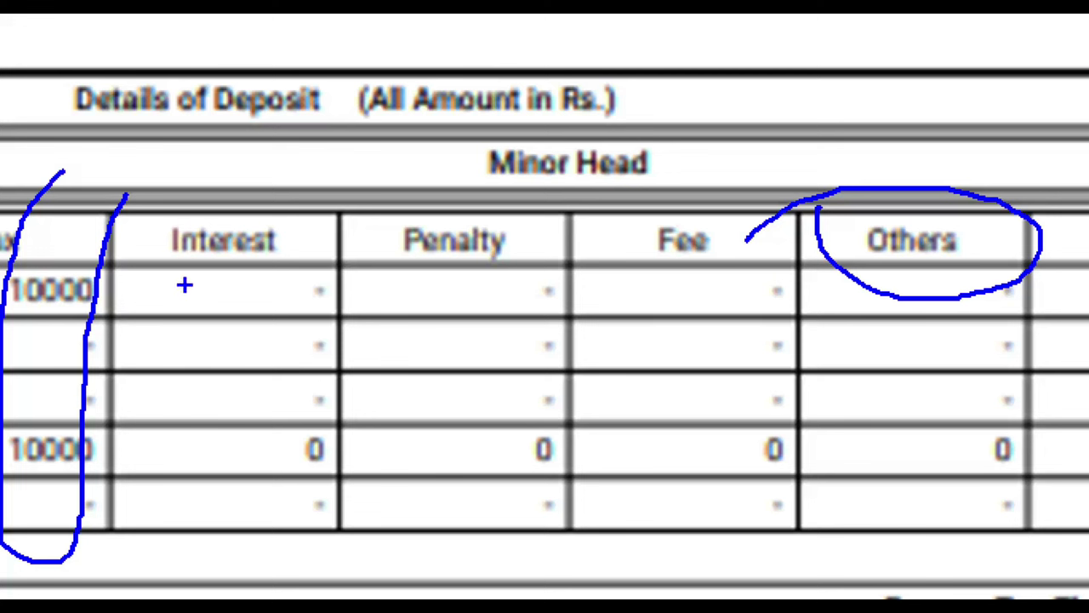
drag(183, 286, 258, 291)
drag(456, 286, 523, 289)
drag(610, 280, 726, 274)
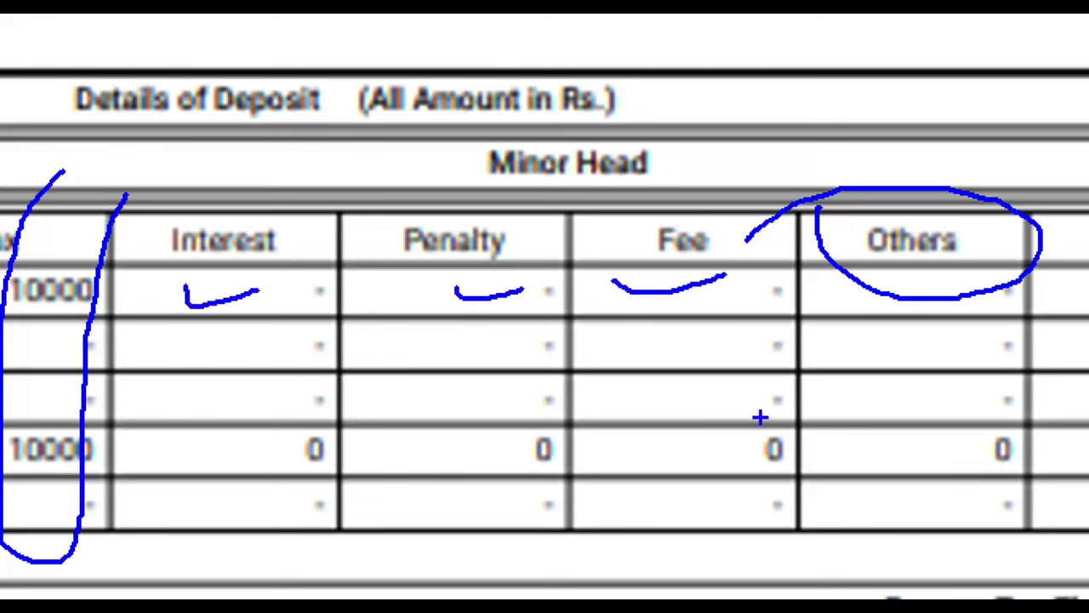
key(Escape)
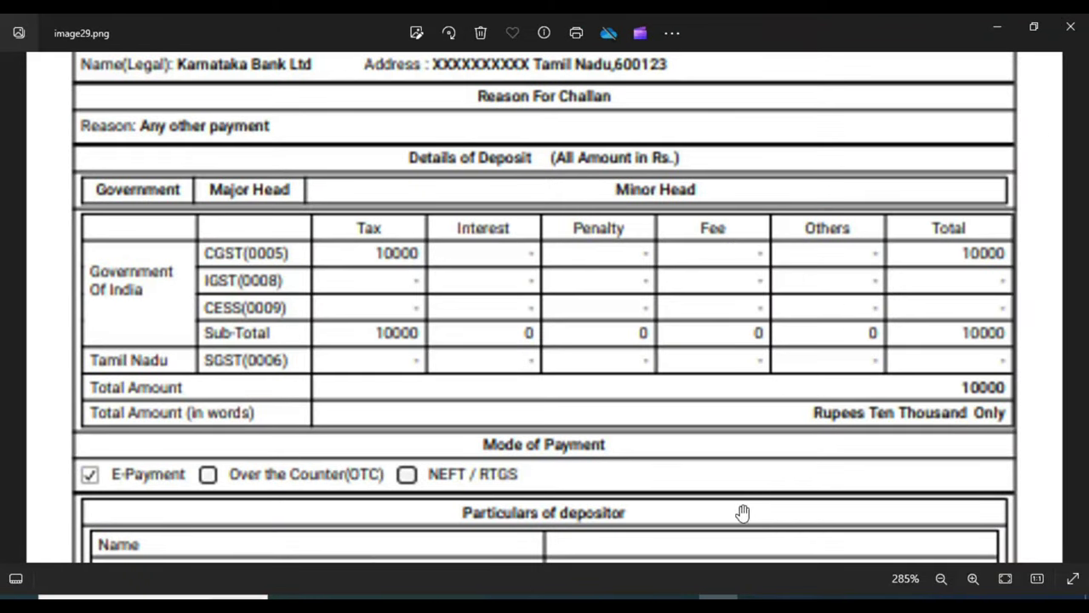
- Switch back to TallyPrime, leave the ledger report and start a new payment voucher
mouse_move(681, 594)
click(664, 549)
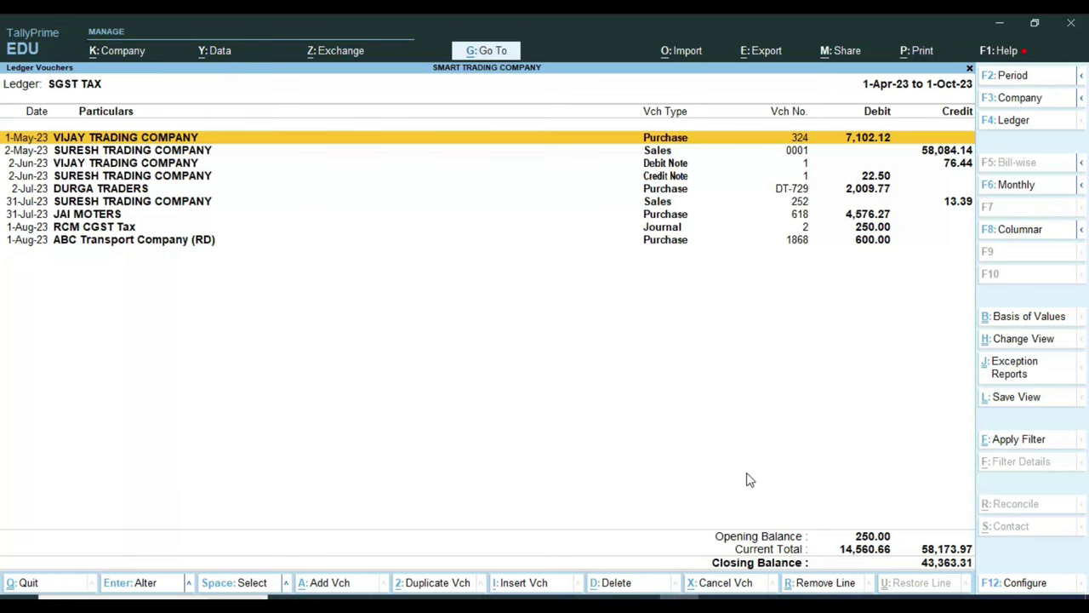
key(Escape)
key(Escape)
key(Escape)
key(Escape)
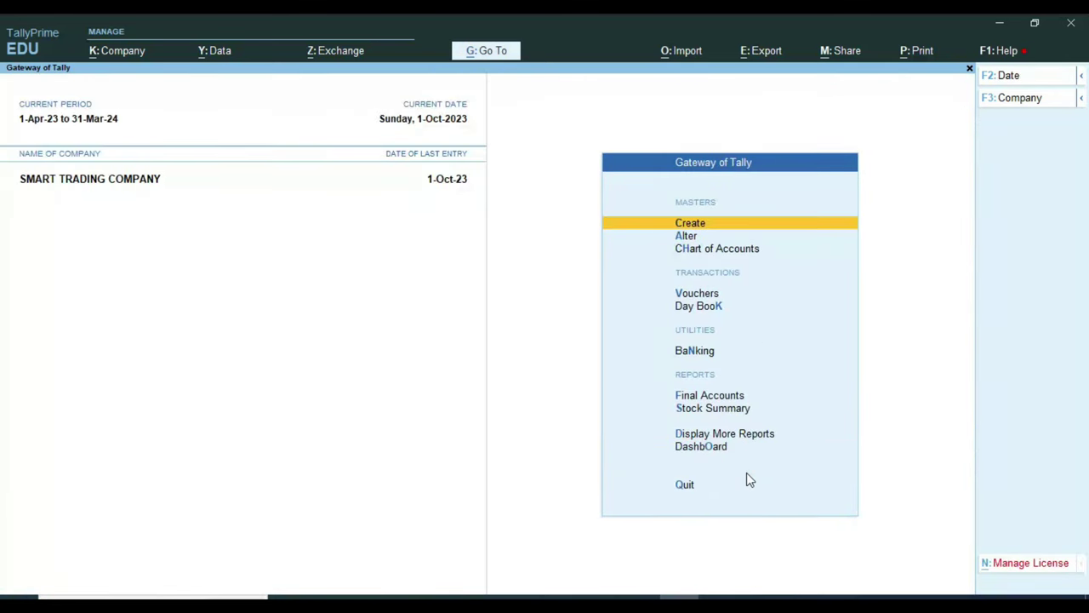
key(v)
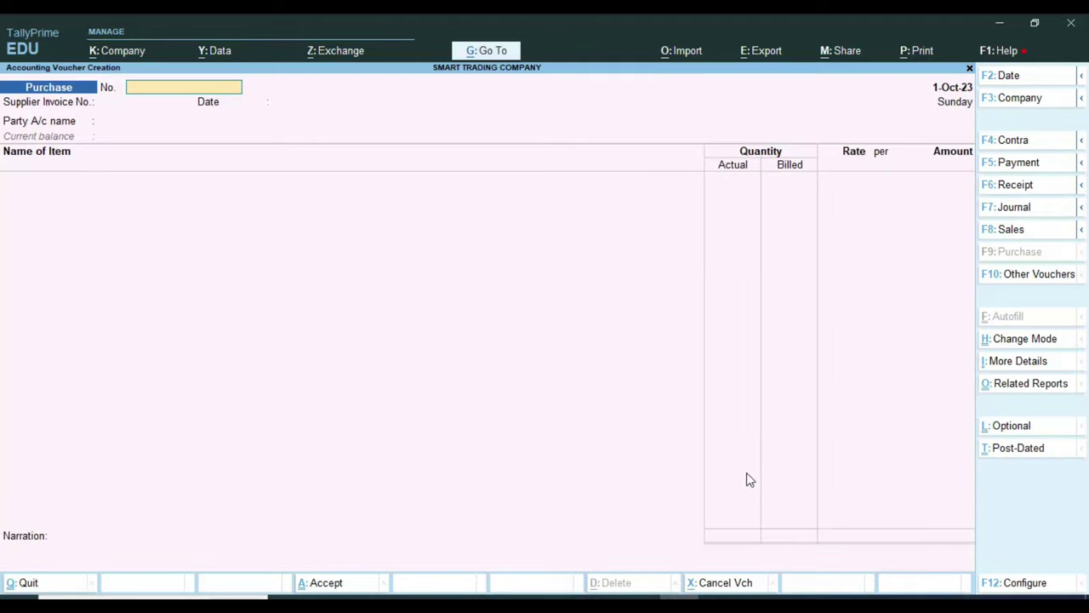
key(F5)
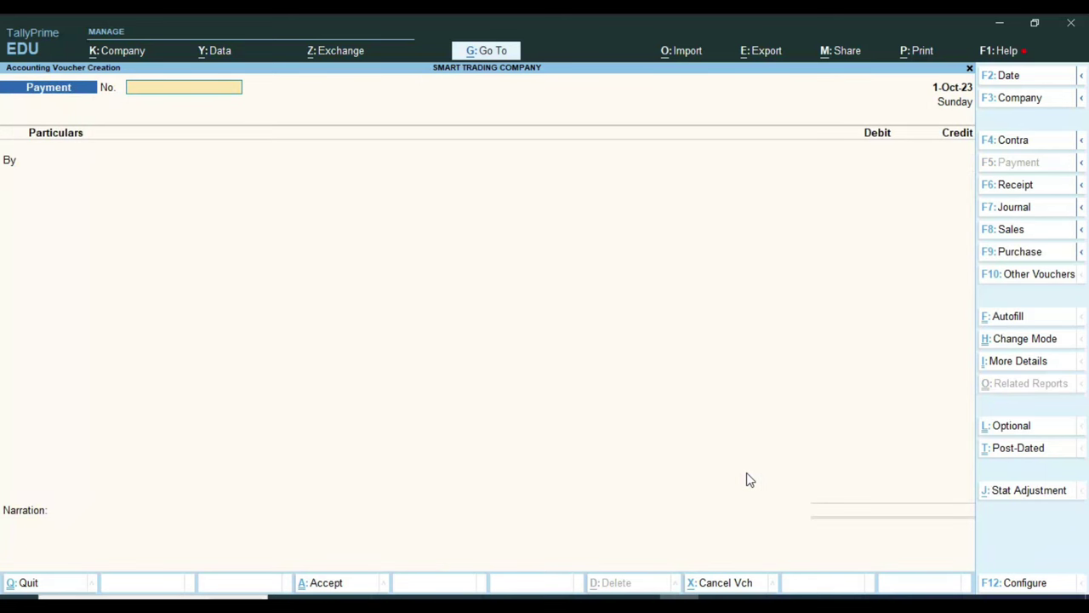
- Date the payment voucher 1-Dec-23 and enter D as its voucher number
key(F2)
text(1)
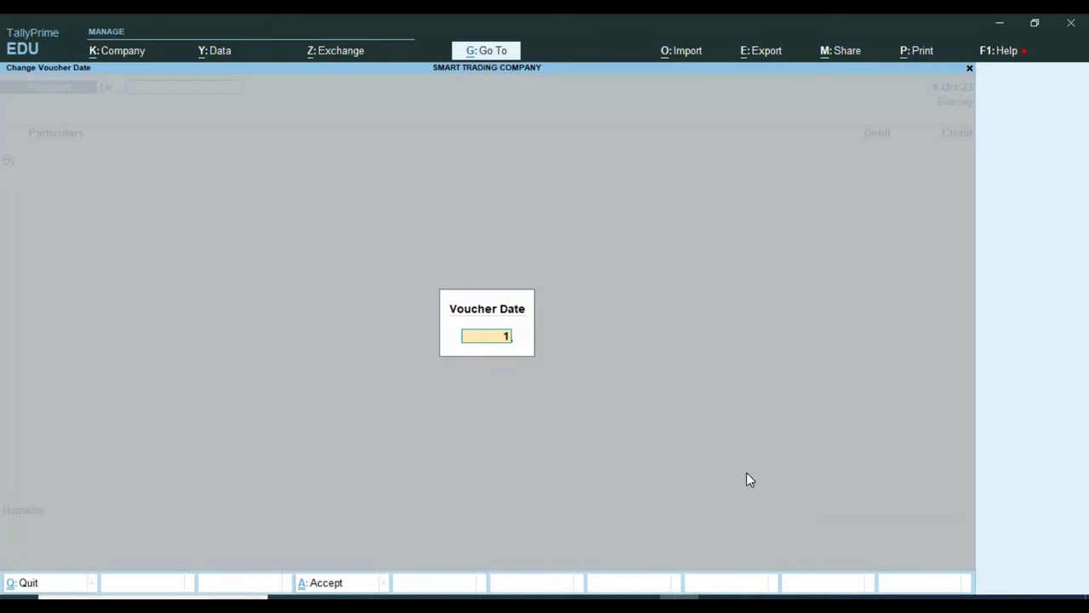
text(.12)
key(Return)
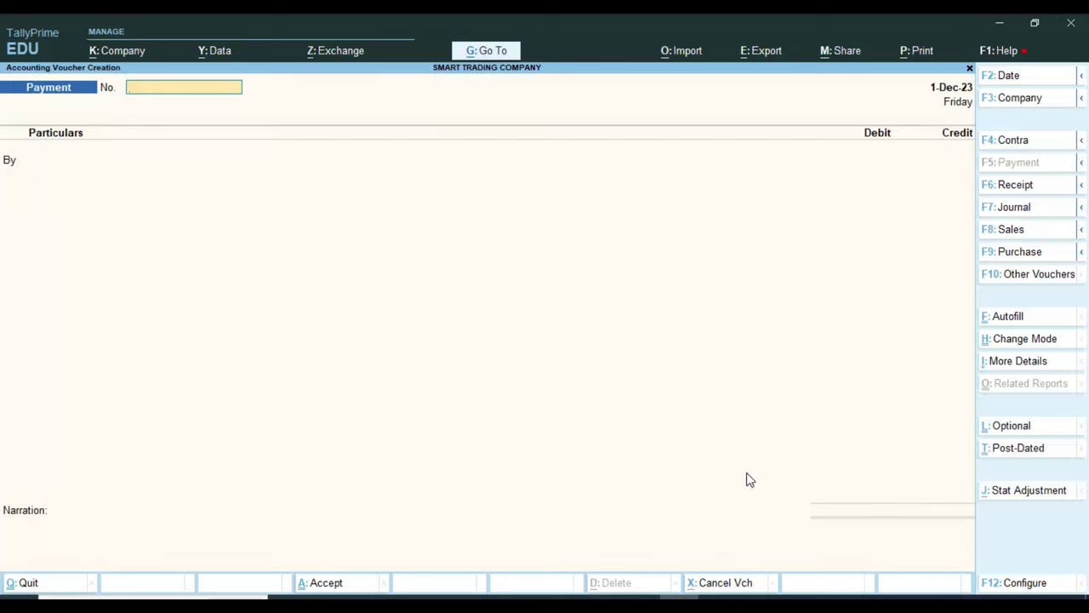
text(D)
key(Return)
key(Return)
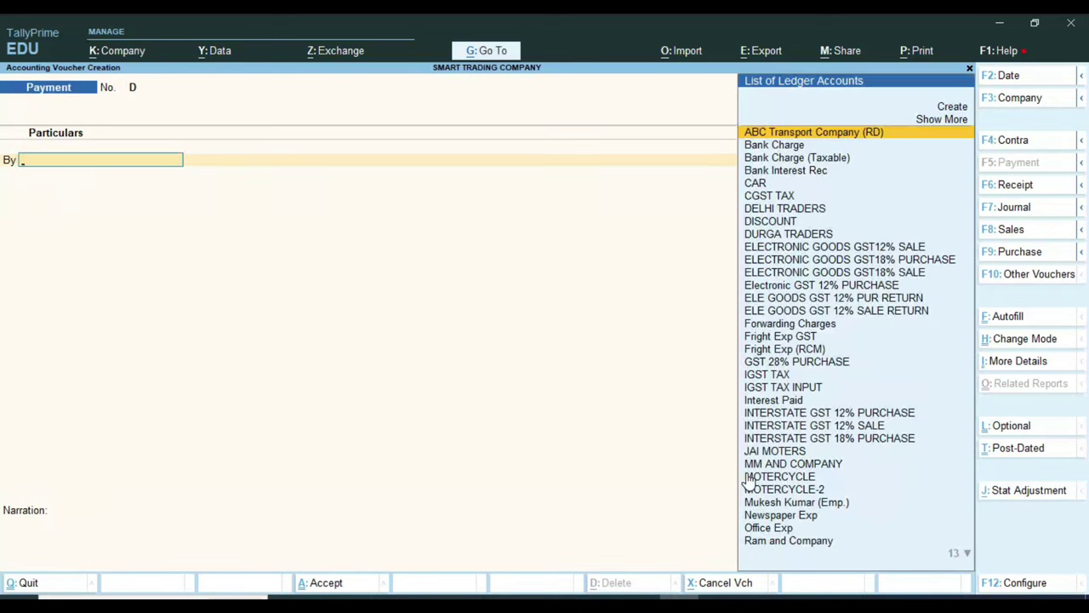
- Debit the CGST TAX ledger with 43,364 in the payment voucher
text(cg)
key(Return)
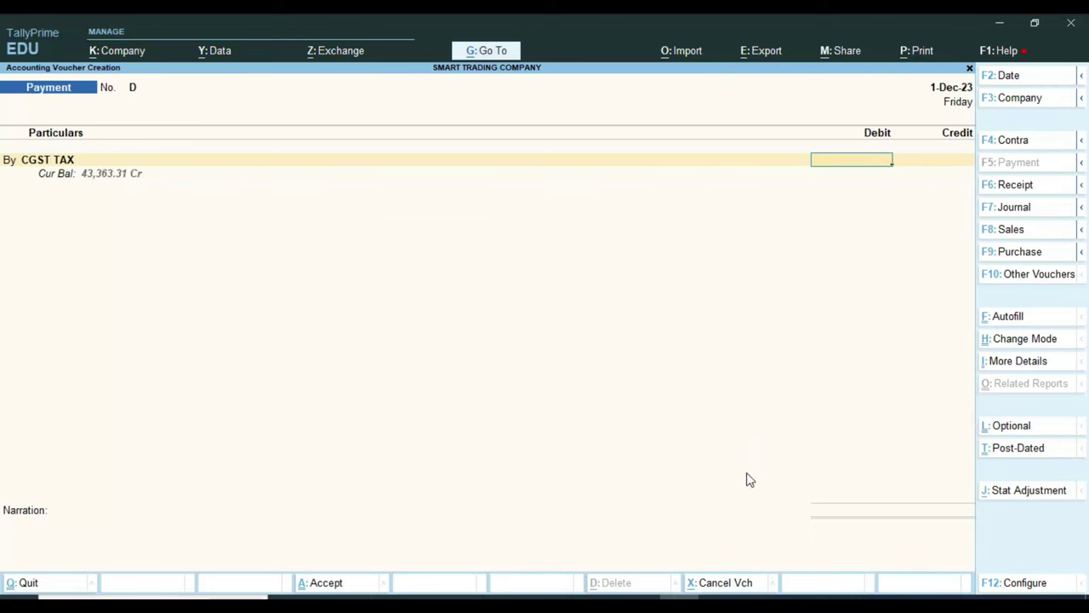
text(43363.3)
key(BackSpace)
key(BackSpace)
key(BackSpace)
text(4)
key(Return)
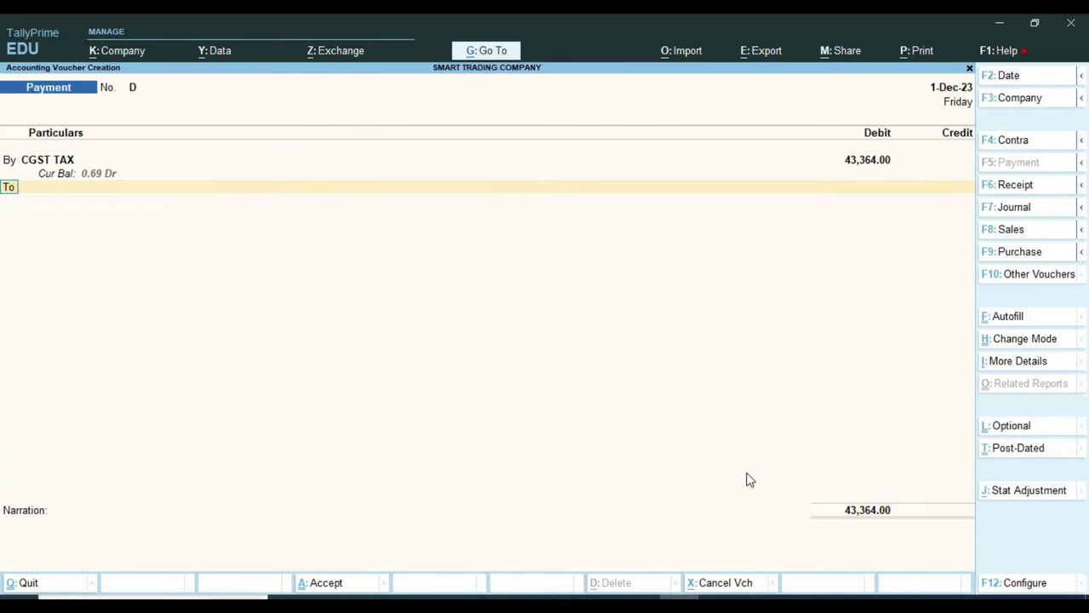
- Add a second debit line for SGST TAX with an amount of 43,364
text(b)
key(Return)
text(sg)
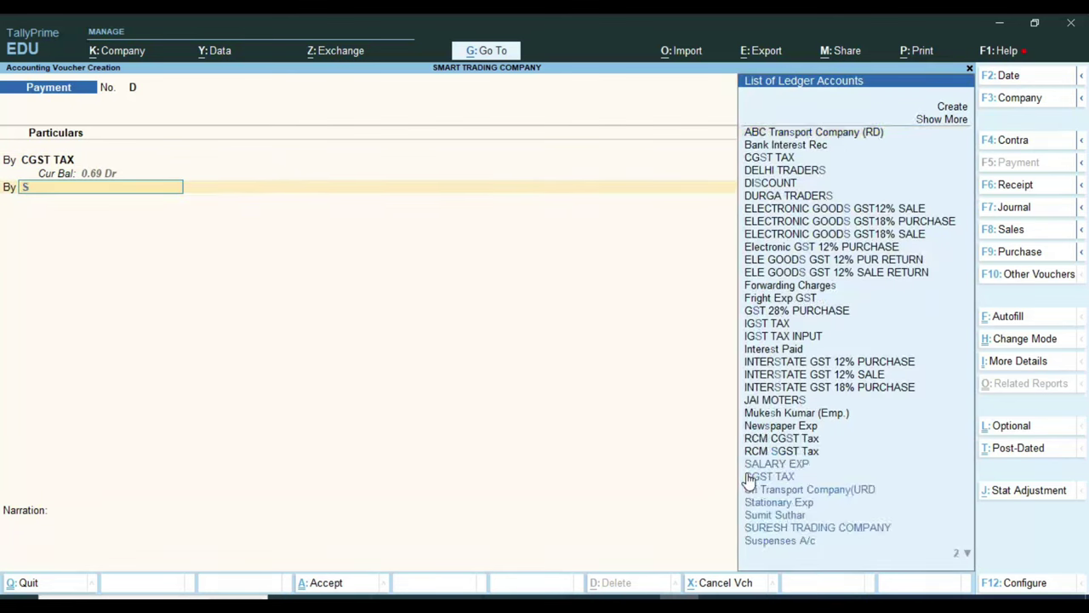
key(Return)
text(43,36)
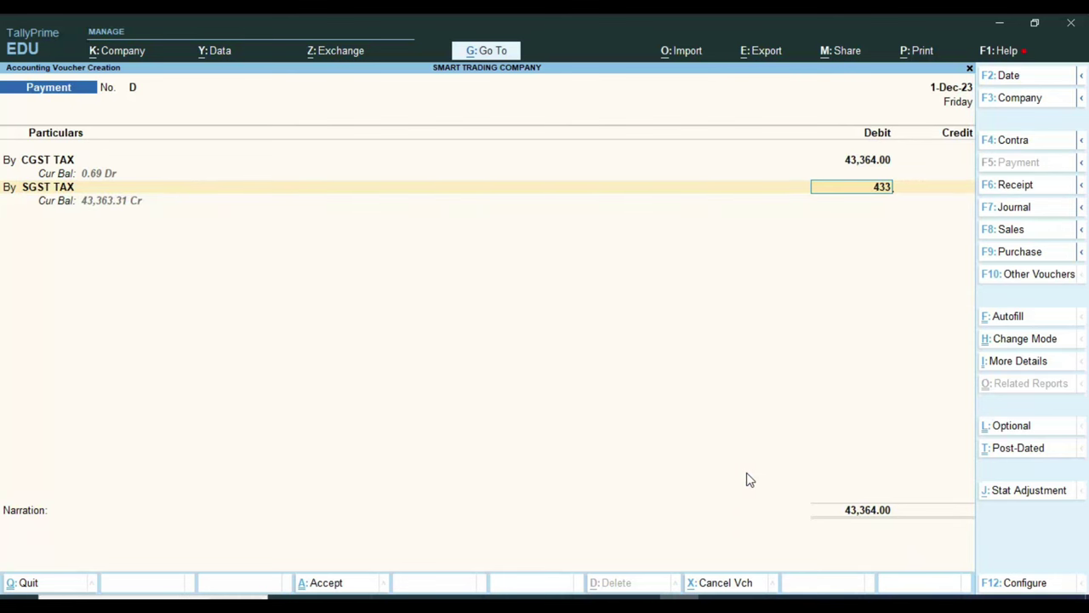
text(4)
key(Return)
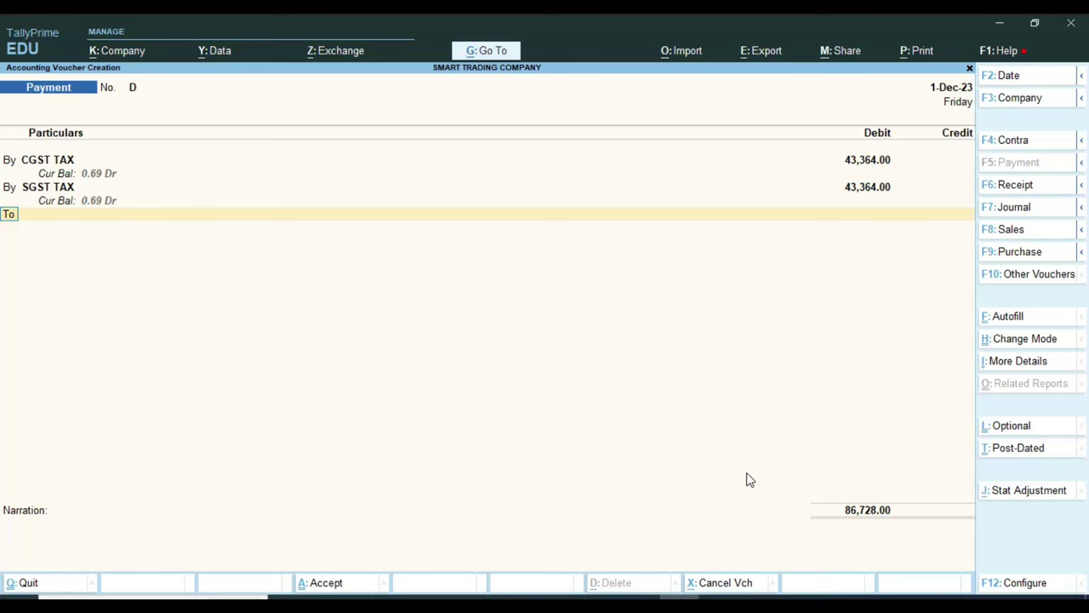
- Add a third debit line and start creating a ledger for it named GST LATE INTEREST with no alias
key(Return)
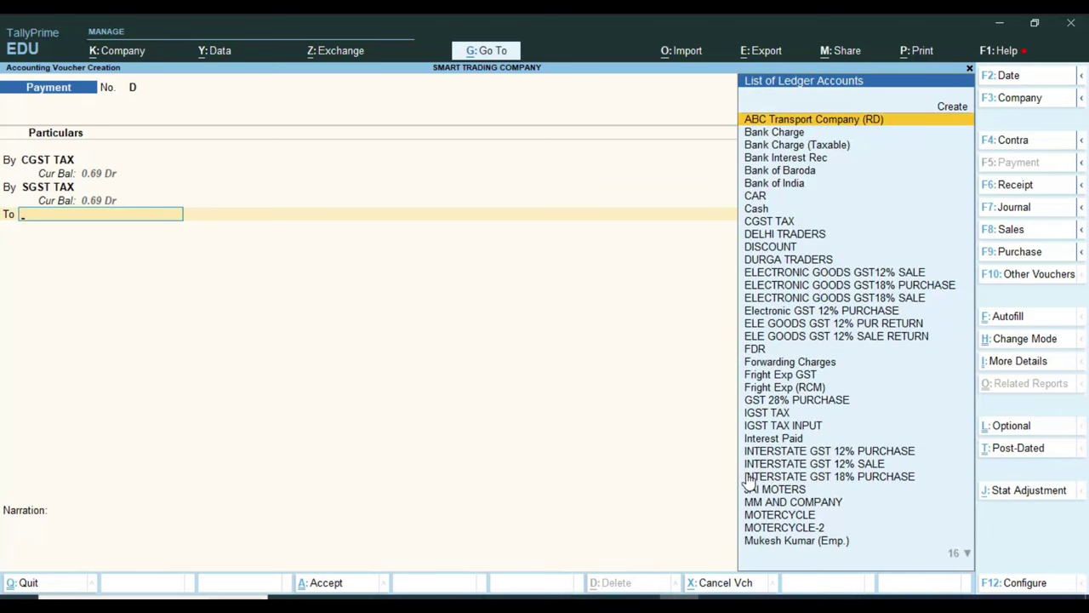
key(BackSpace)
key(b)
key(Return)
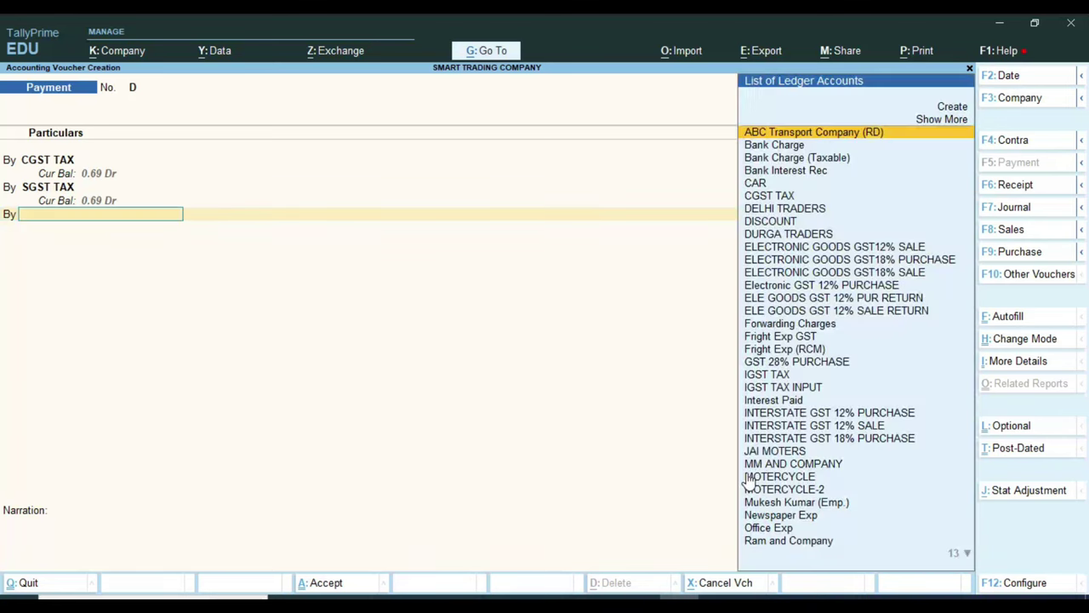
key(alt+c)
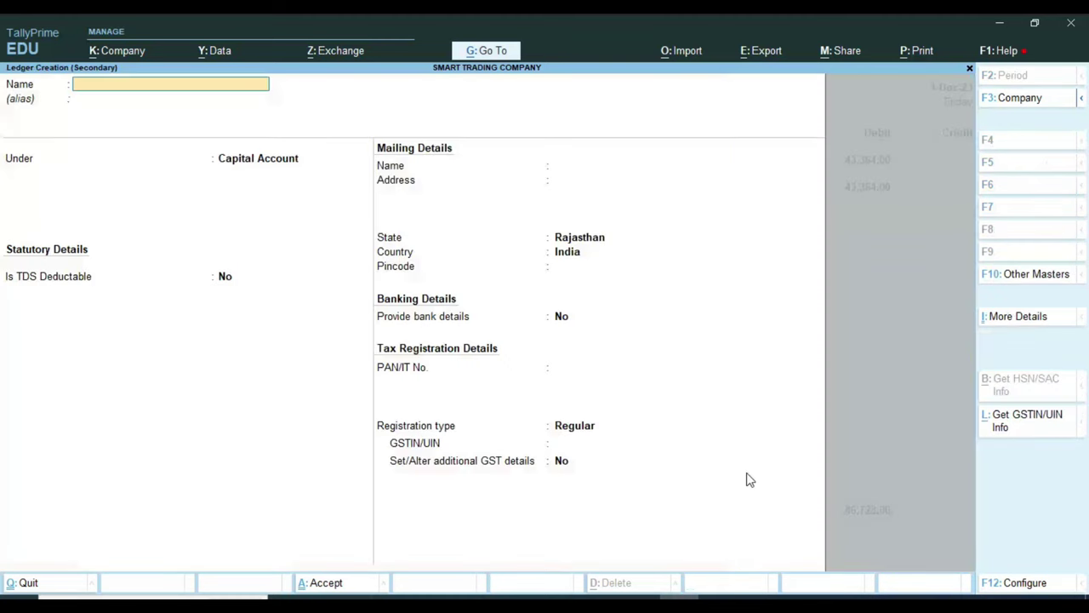
text(GST LATE INTEREST)
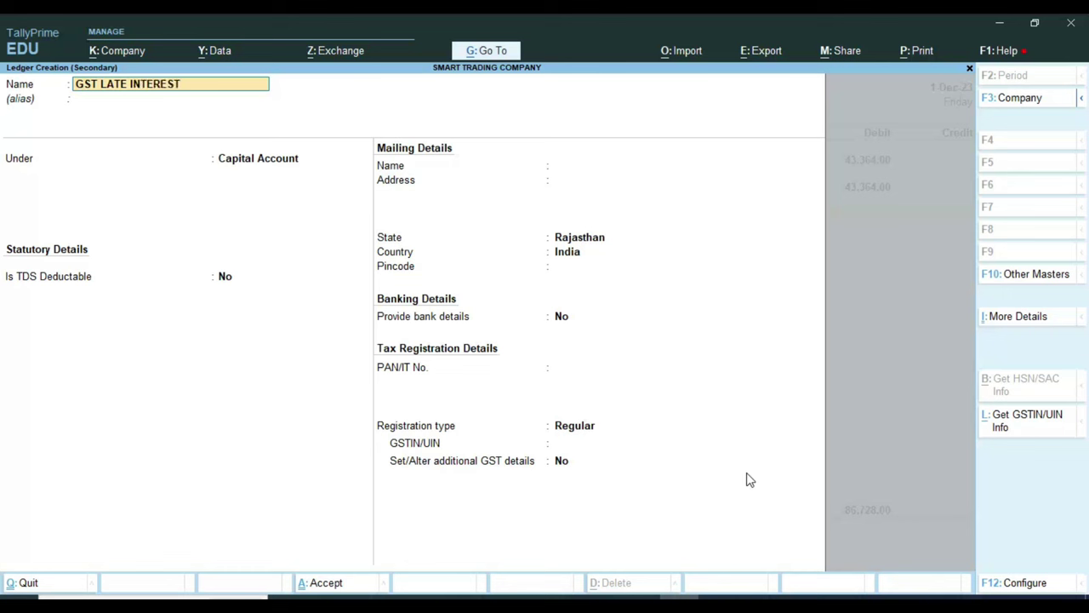
key(Return)
key(Return)
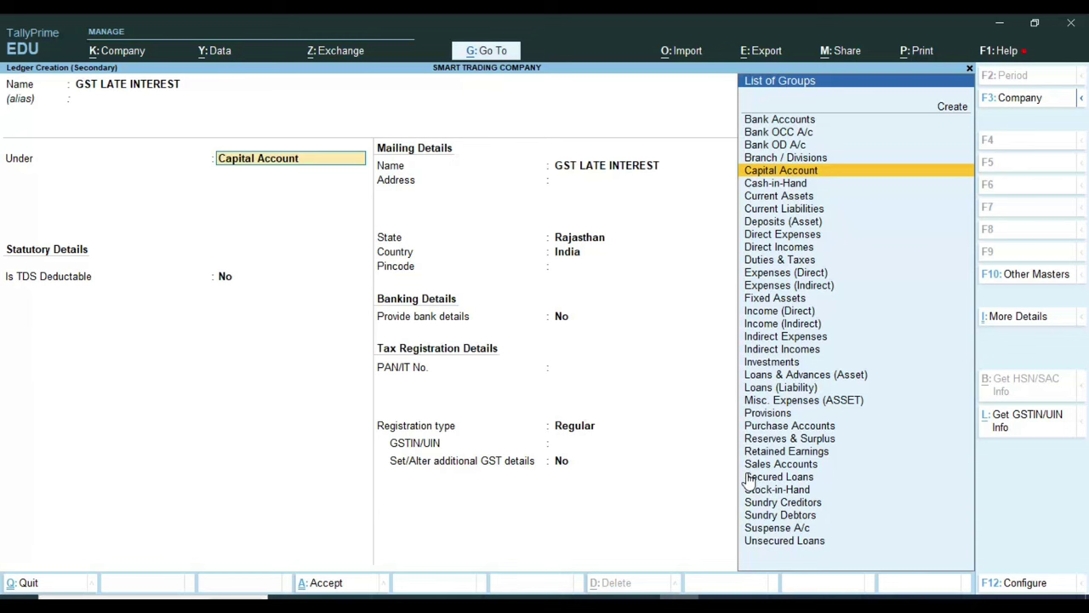
- Place the GST LATE INTEREST ledger under Capital Account, keeping TDS deductable at No and the default mailing and bank details
key(Return)
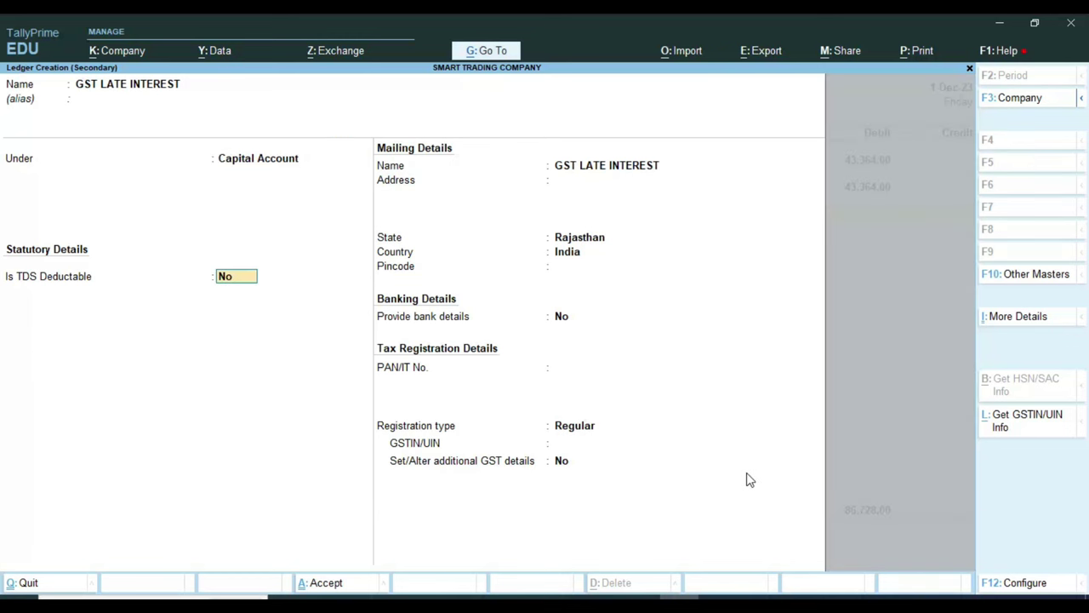
key(Return)
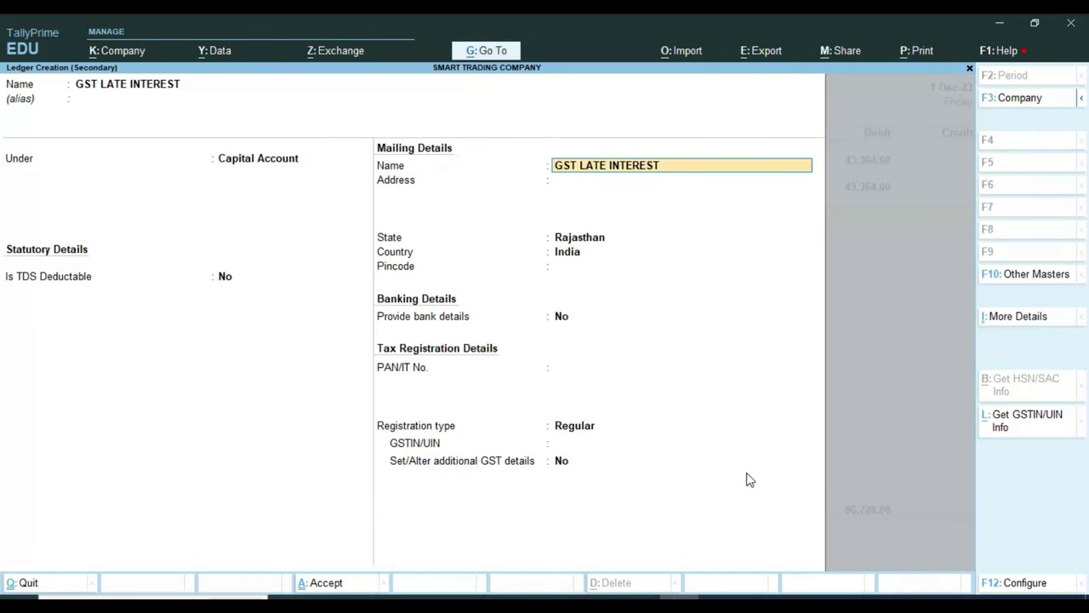
key(Return)
key(Return)
key(Return)
key(Return)
key(Return)
key(Return)
key(Return)
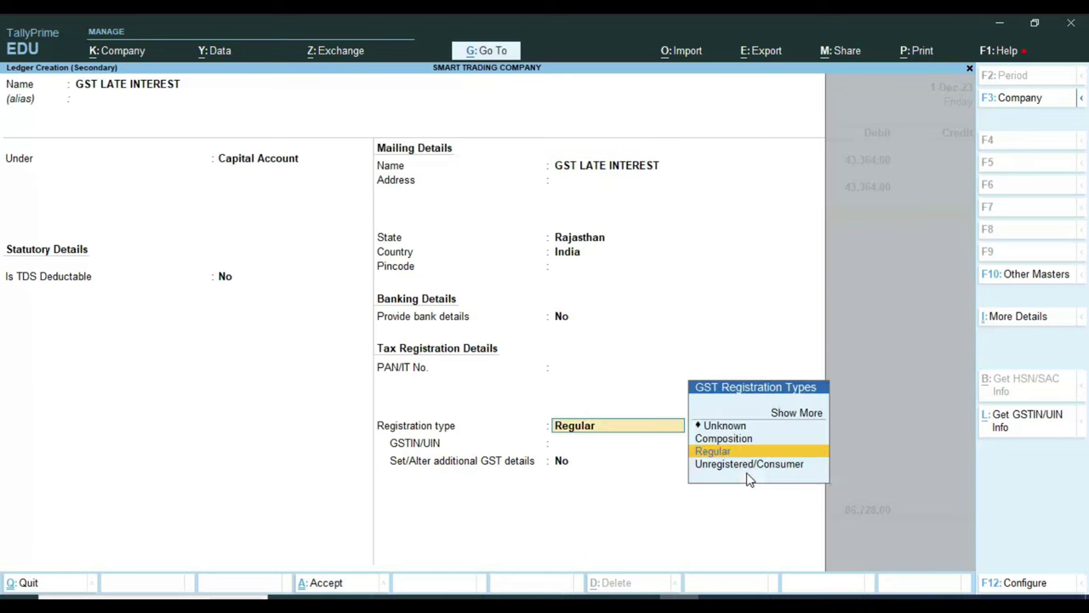
- Set the ledger's registration type to Unregistered/Consumer without a GSTIN and save the ledger
key(Down)
key(Return)
key(Return)
key(Return)
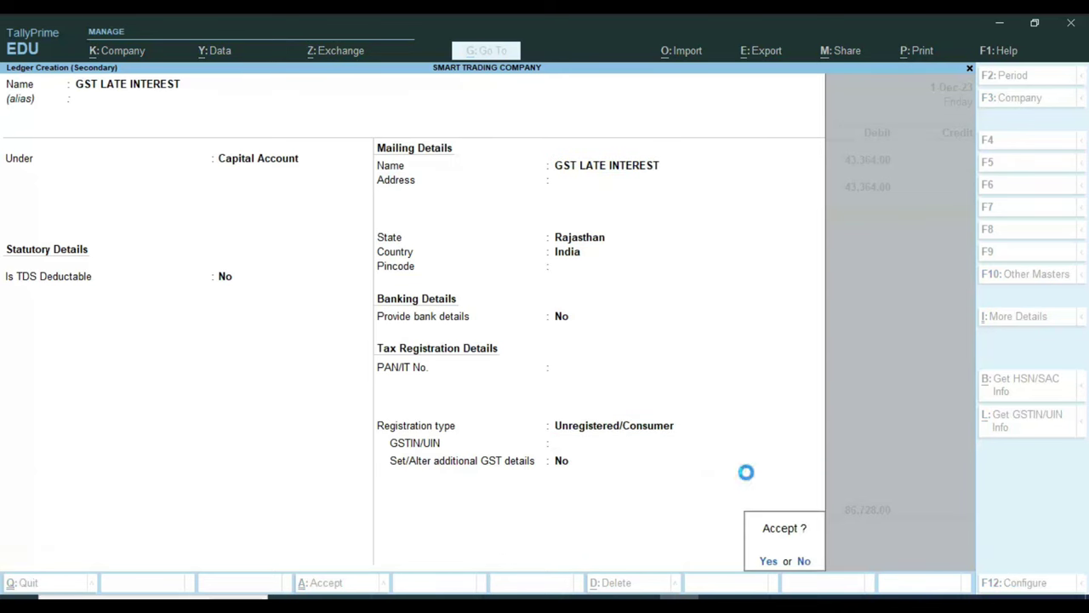
key(Return)
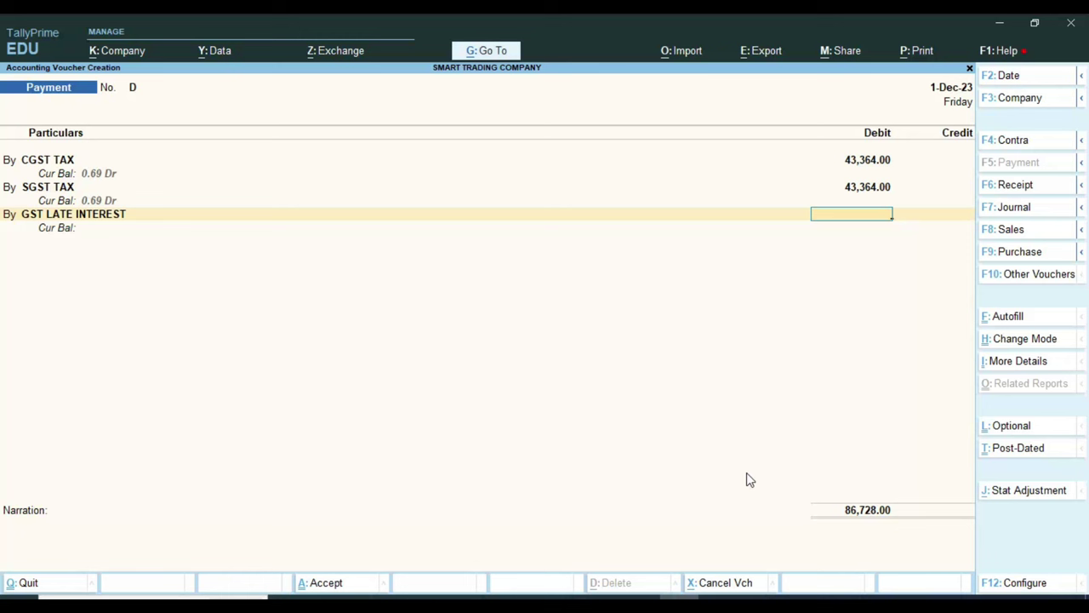
- Debit GST LATE INTEREST with 1,000 and start a credit line
text(1000)
key(Return)
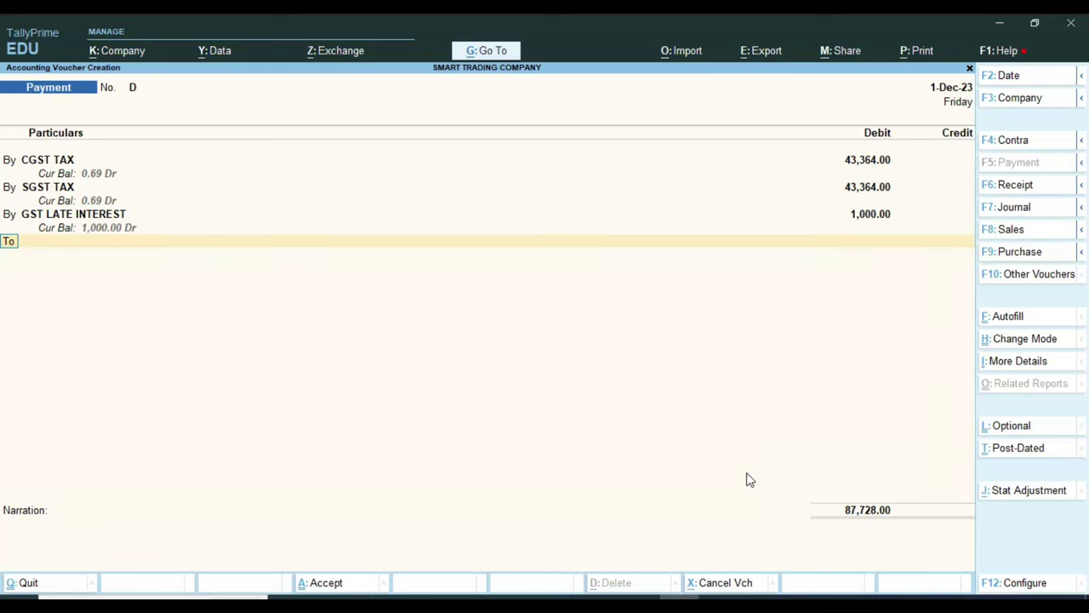
key(Return)
- Credit the Bank of India ledger with 87,728 in the payment voucher
text(S)
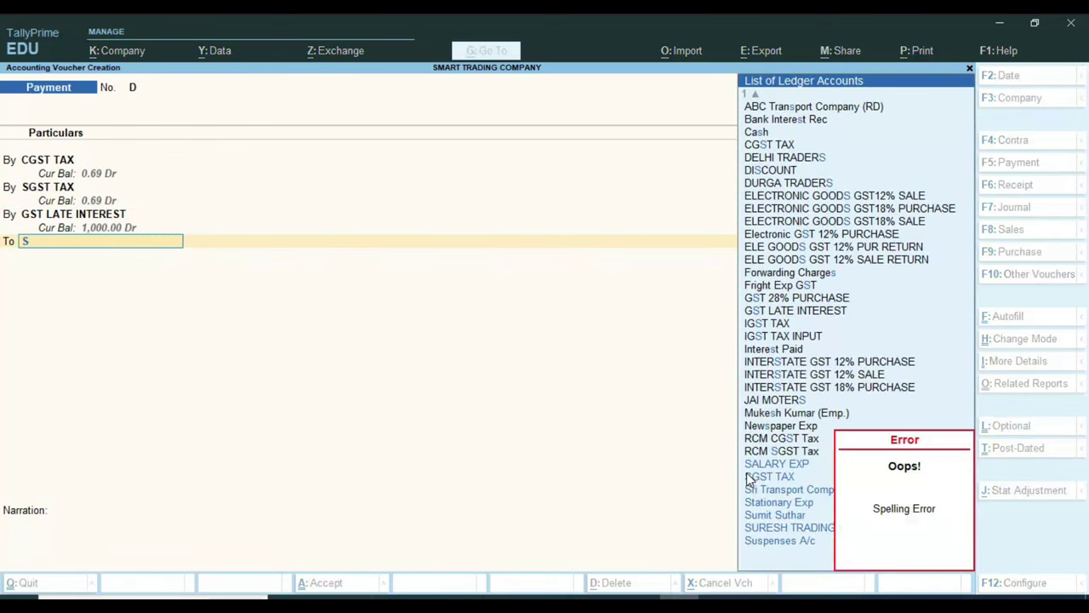
text(T)
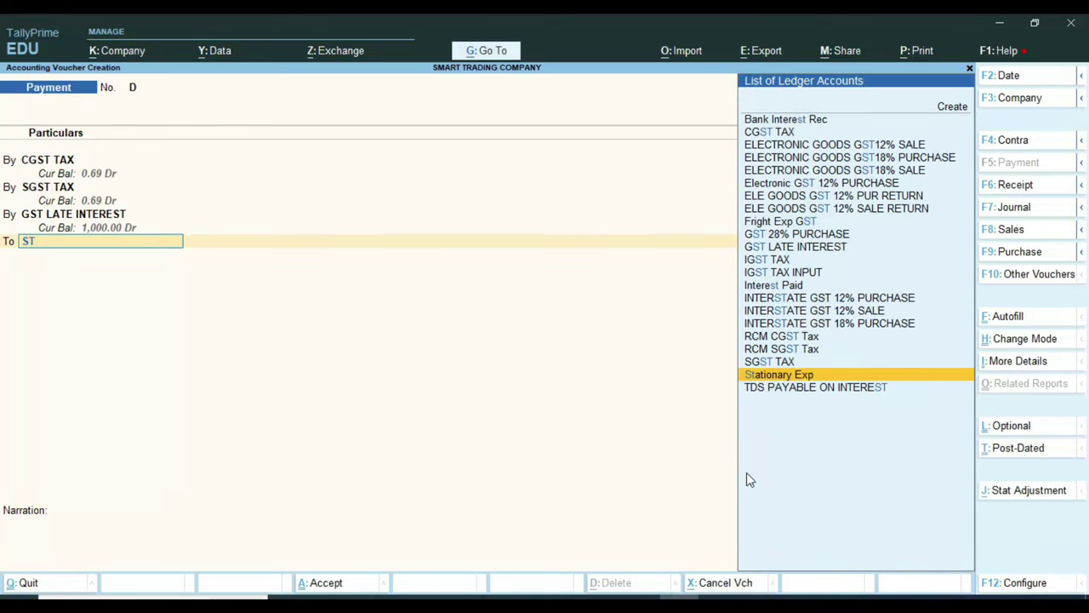
key(BackSpace)
key(BackSpace)
text(BANK)
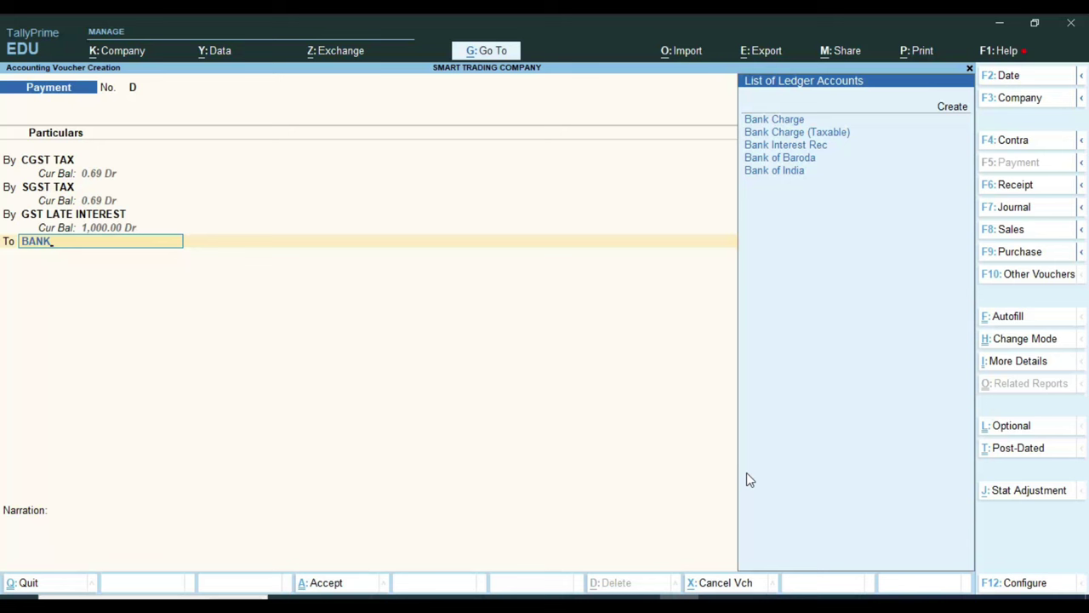
key(Down)
key(Down)
key(Down)
key(Down)
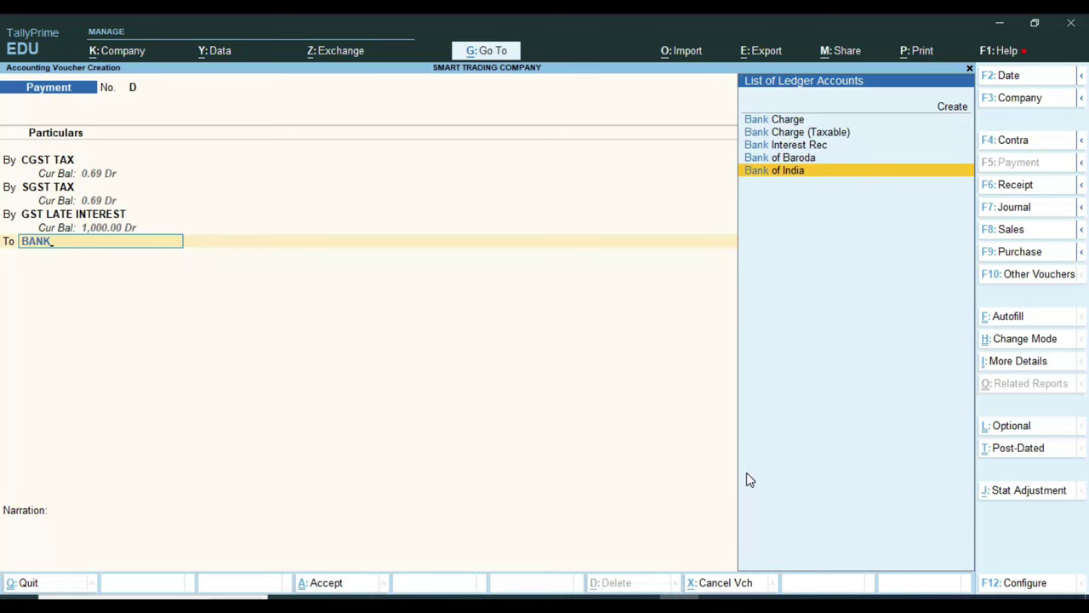
key(Return)
key(Return)
- Complete the bank allocation as a cheque with instrument number OCT and instrument date 1-Dec-23
key(Return)
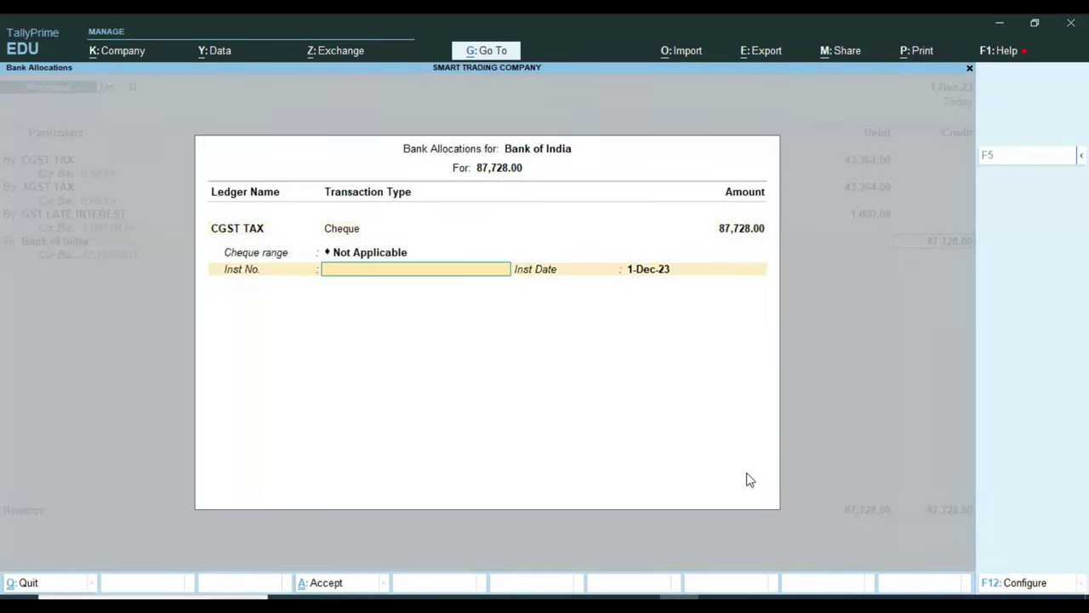
key(Return)
key(BackSpace)
text(OCT)
key(Return)
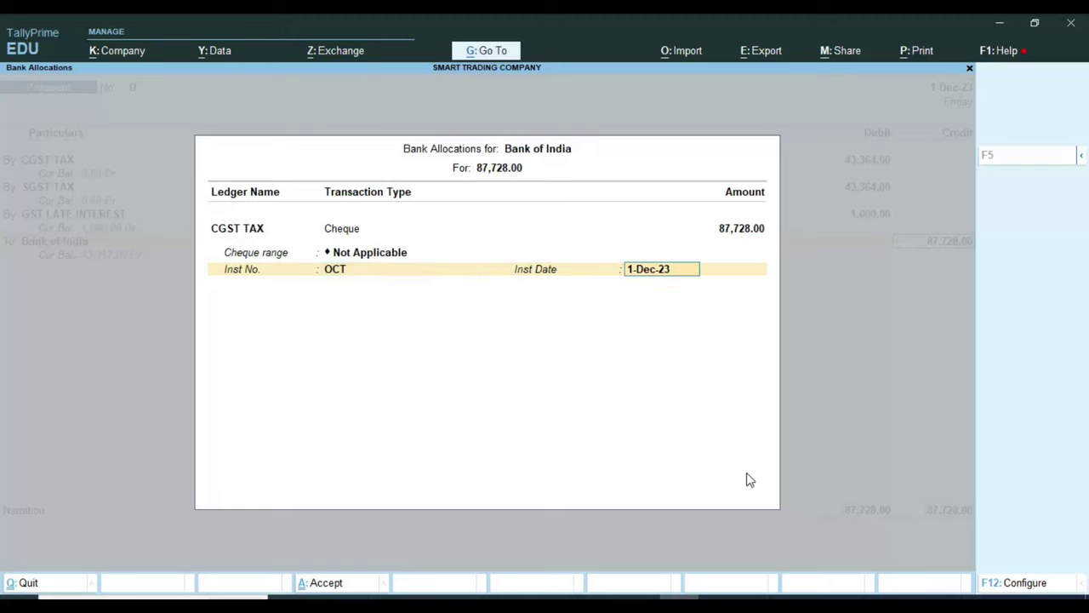
key(Return)
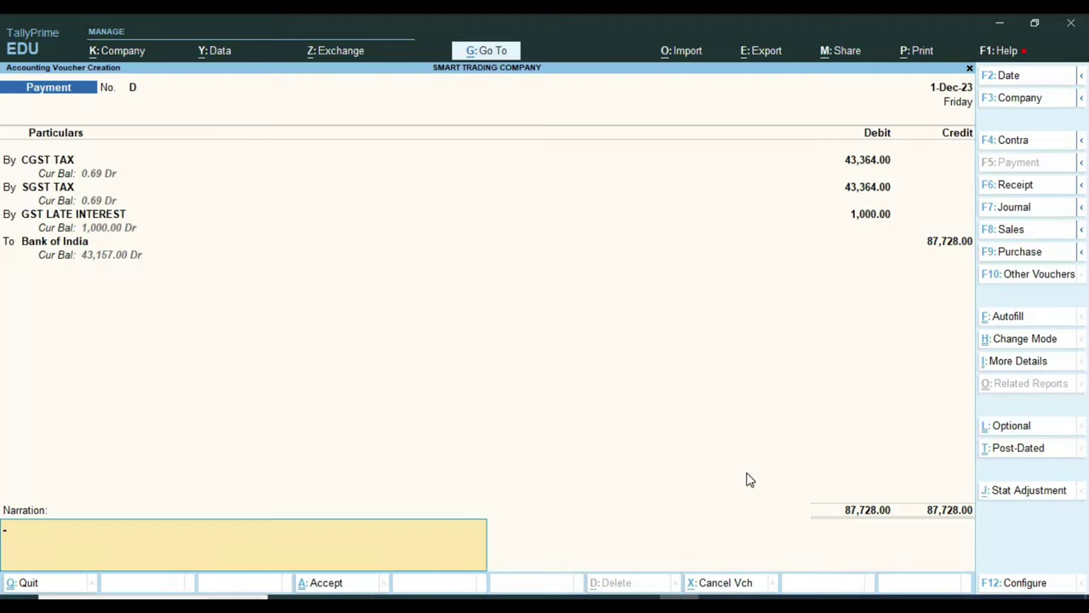
- Save the payment voucher without a narration and reopen it for alteration
key(Return)
key(Return)
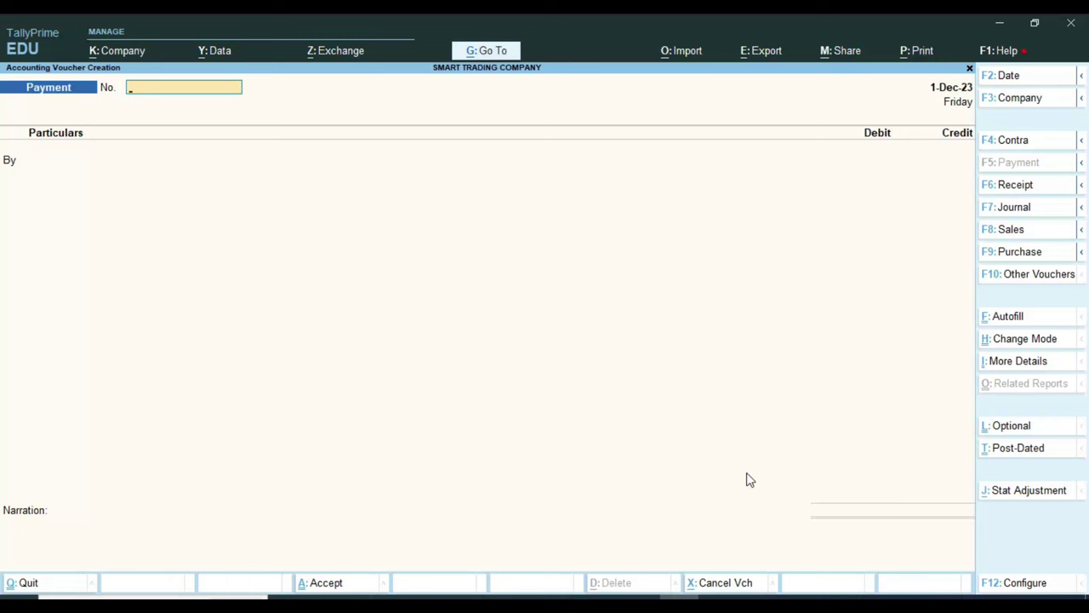
key(Page_Up)
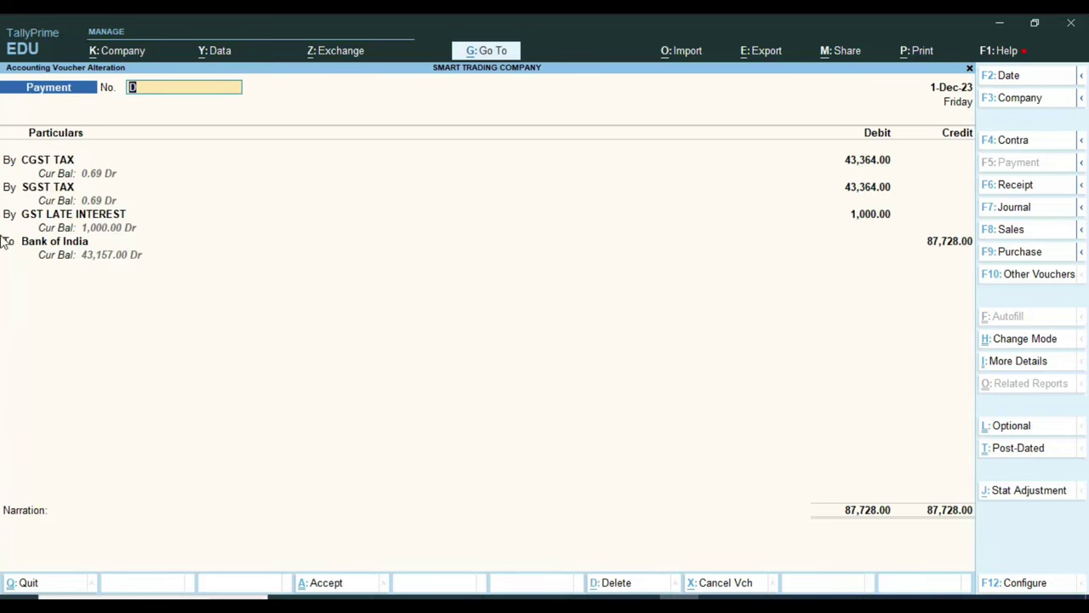
key(ctrl)
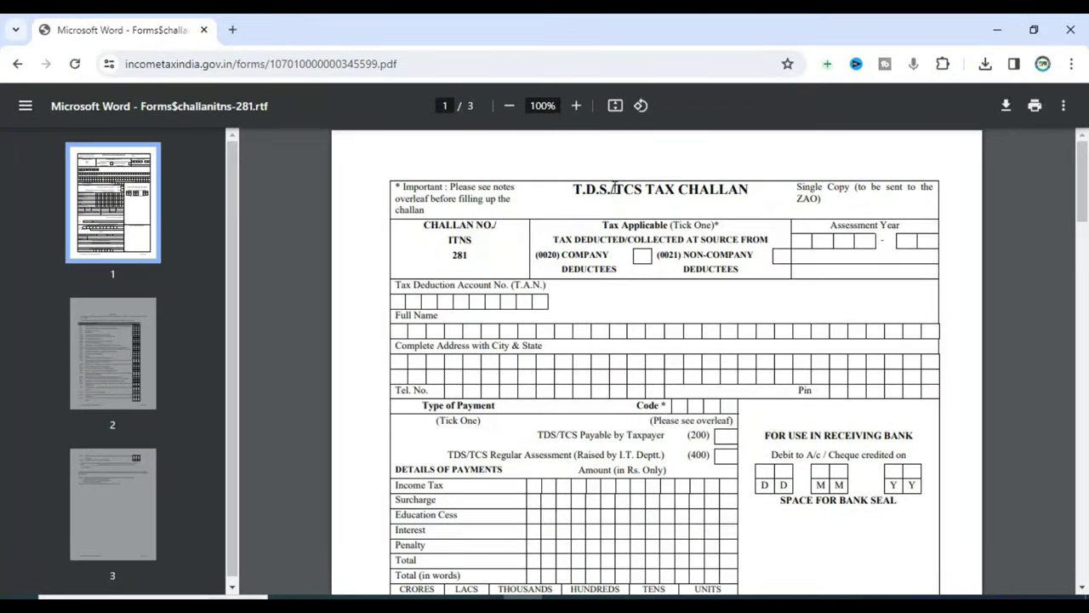
- Switch to the browser and examine the payment details on the T.D.S./TCS challan ITNS 281, including the income tax, interest and penalty rows
scroll(618, 178, down, 2)
scroll(627, 180, up, 2)
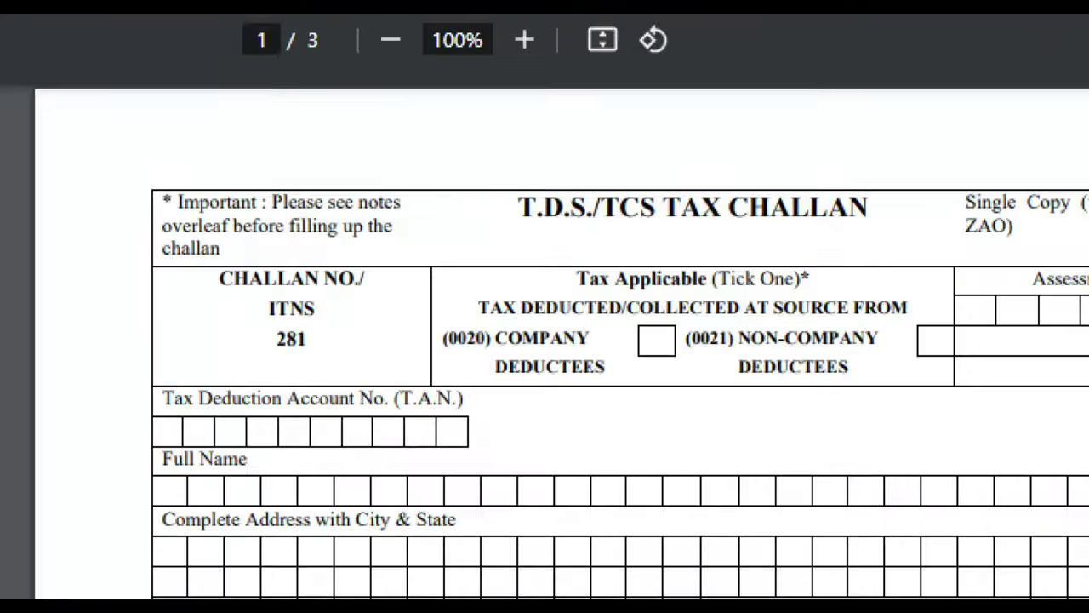
mouse_move(557, 170)
mouse_down()
mouse_move(717, 206)
mouse_move(584, 182)
mouse_up()
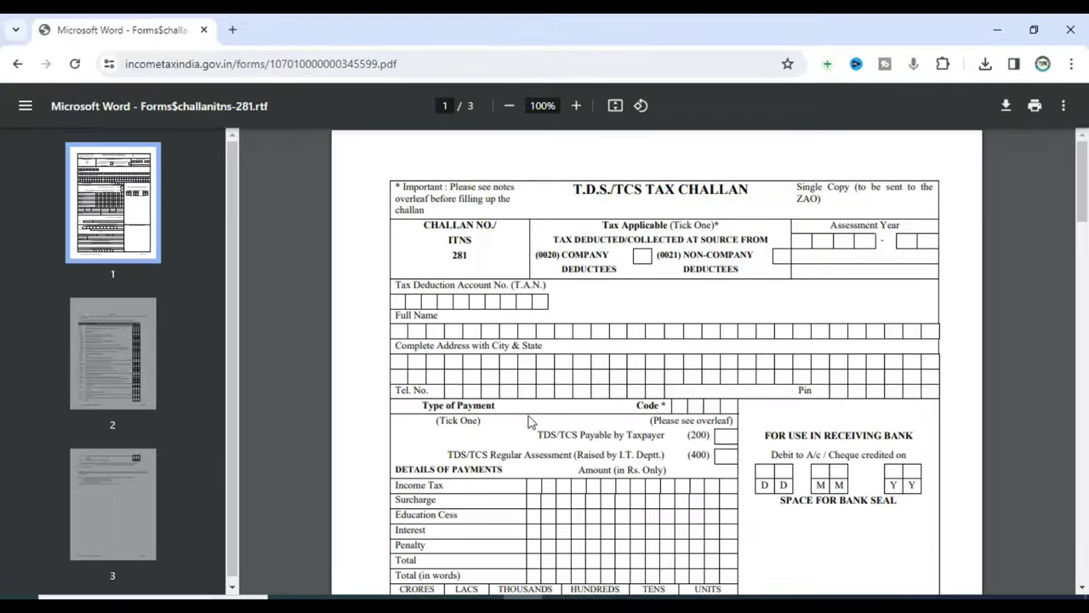
scroll(506, 504, down, 1)
scroll(506, 504, down, 2)
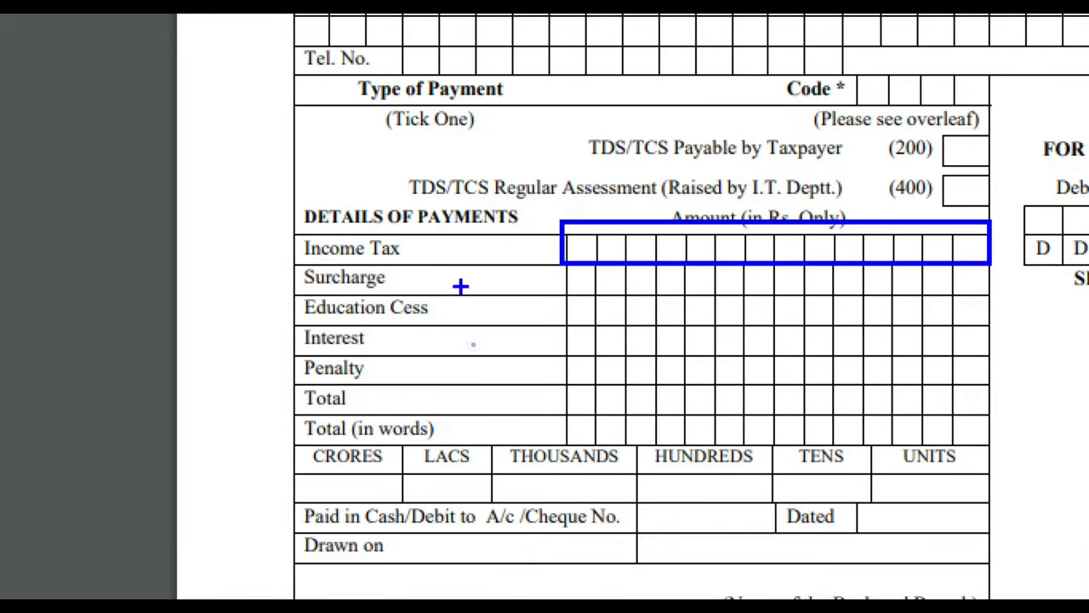
drag(460, 288, 564, 271)
drag(483, 318, 549, 281)
drag(395, 339, 537, 310)
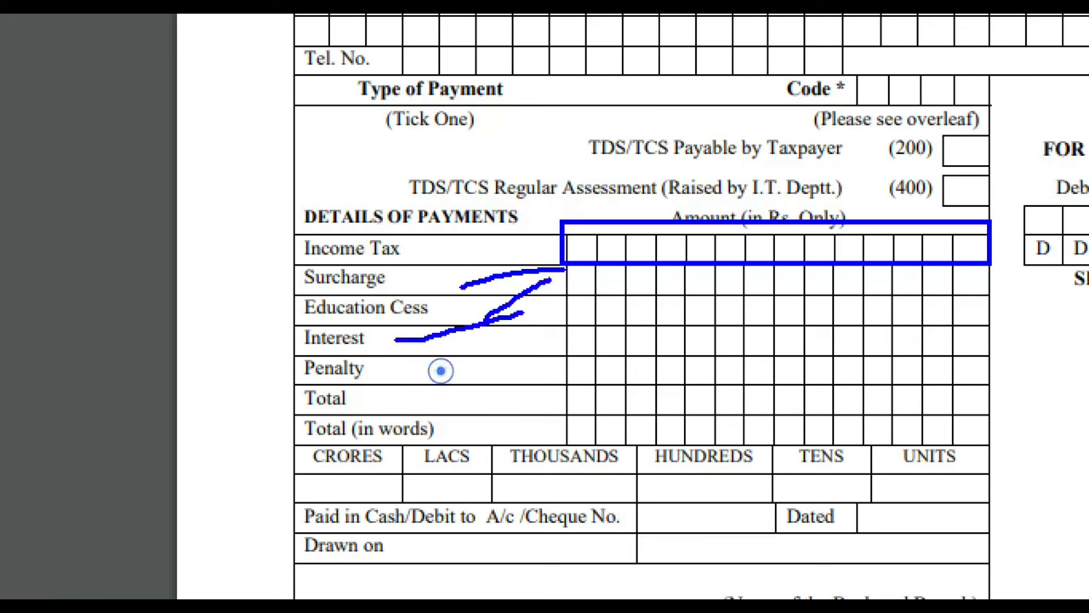
drag(392, 373, 550, 336)
drag(402, 408, 628, 366)
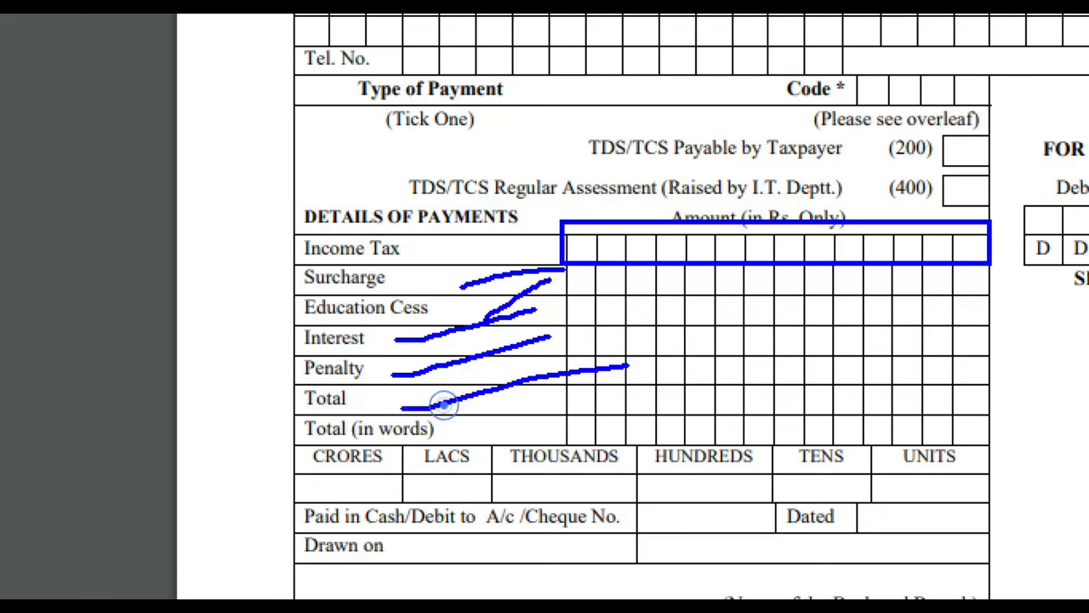
drag(268, 209, 558, 445)
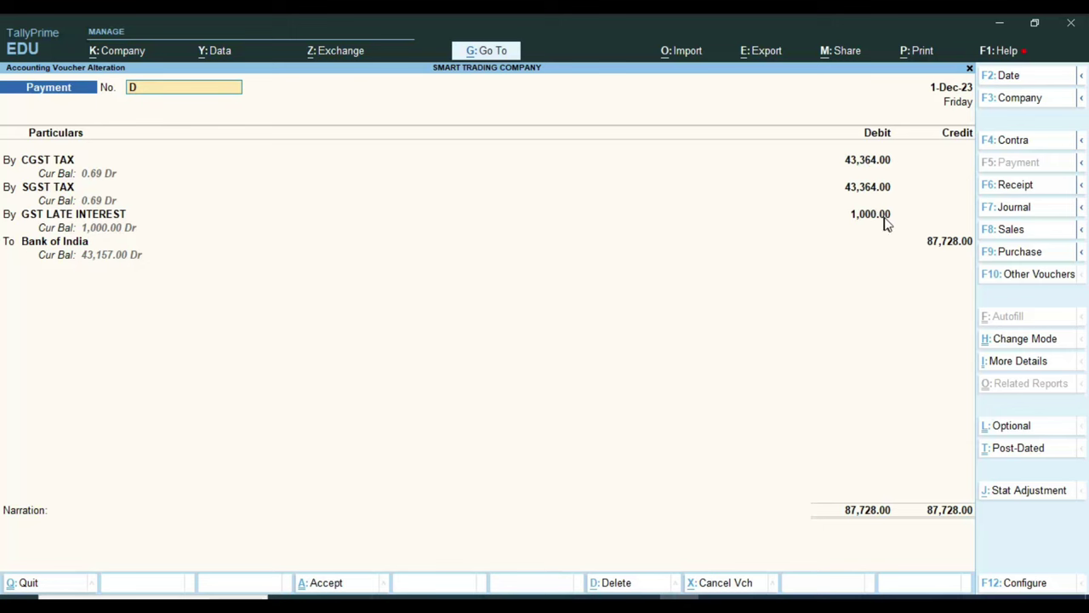
- Return to TallyPrime and compare the payment voucher's bank credit with its CGST and SGST debit amounts
key(ctrl)
key(ctrl+1)
click(908, 205)
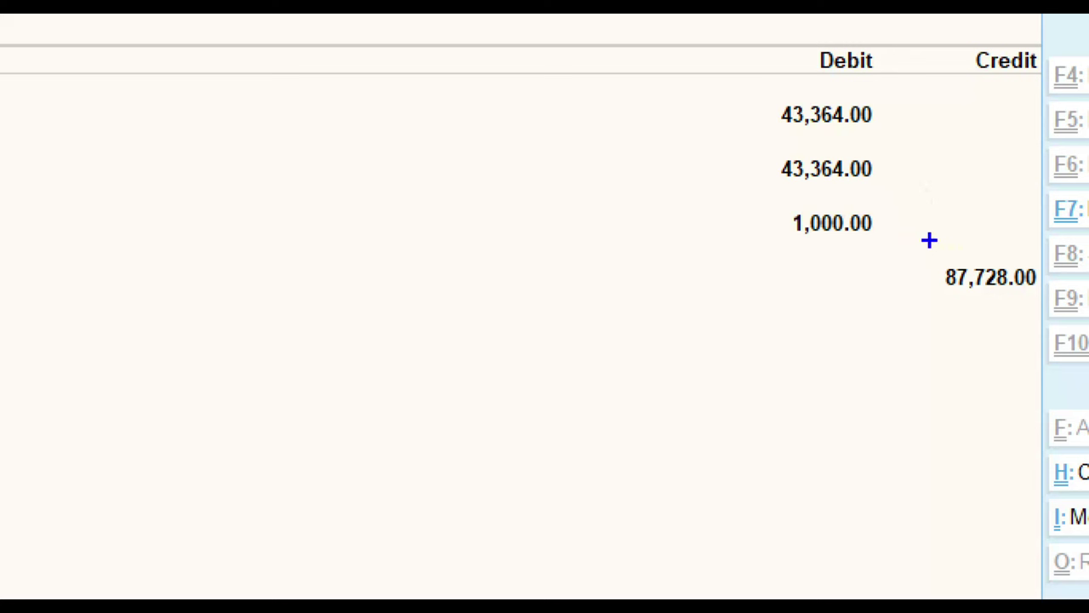
drag(919, 223, 908, 243)
drag(929, 281, 1080, 317)
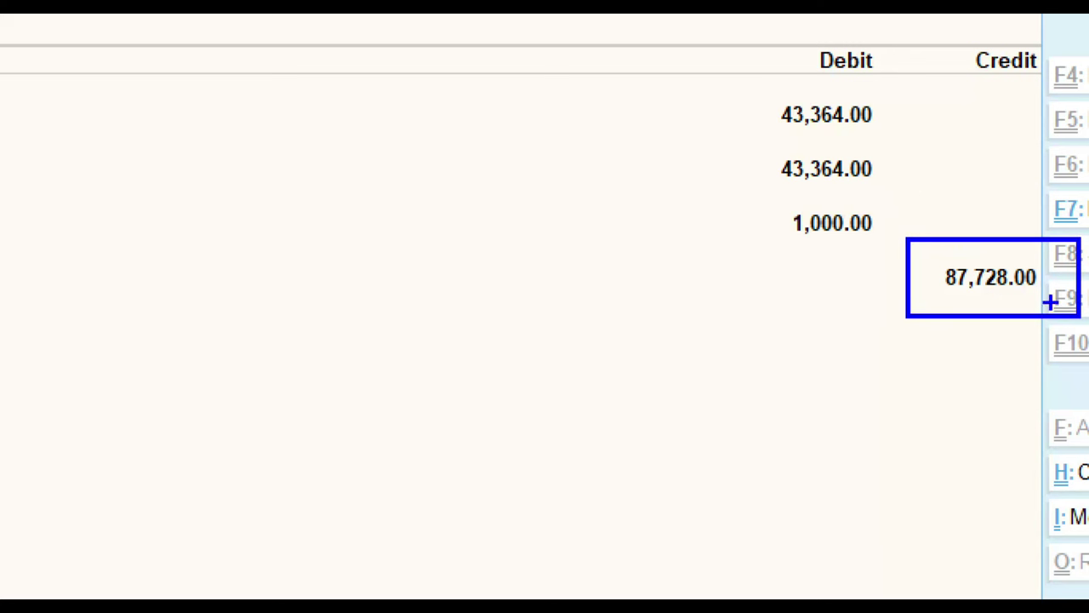
drag(984, 231, 987, 219)
mouse_move(763, 89)
mouse_down()
mouse_move(843, 195)
mouse_move(902, 197)
mouse_up()
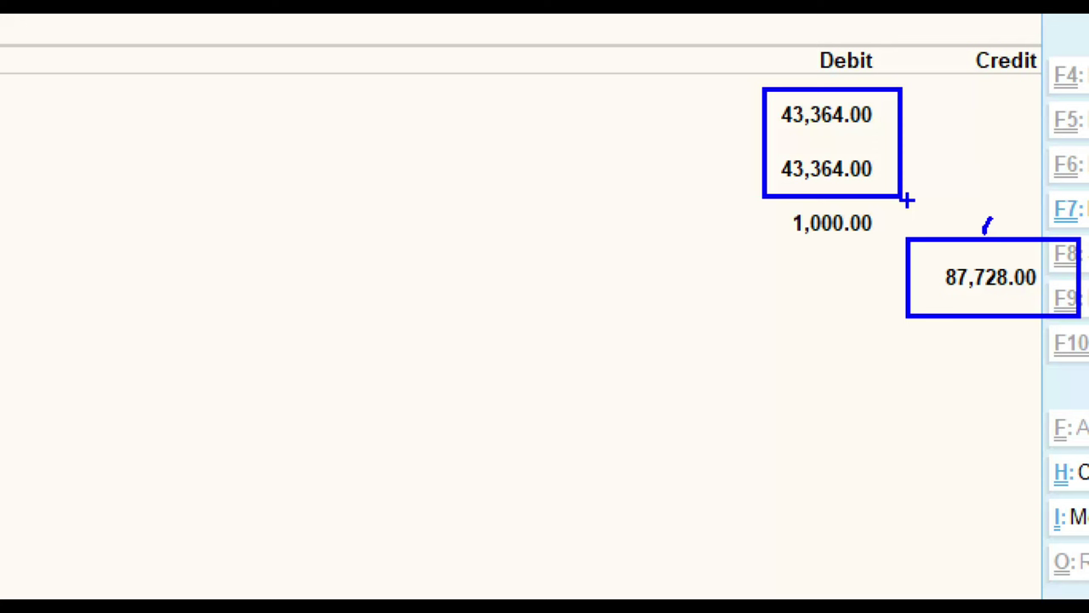